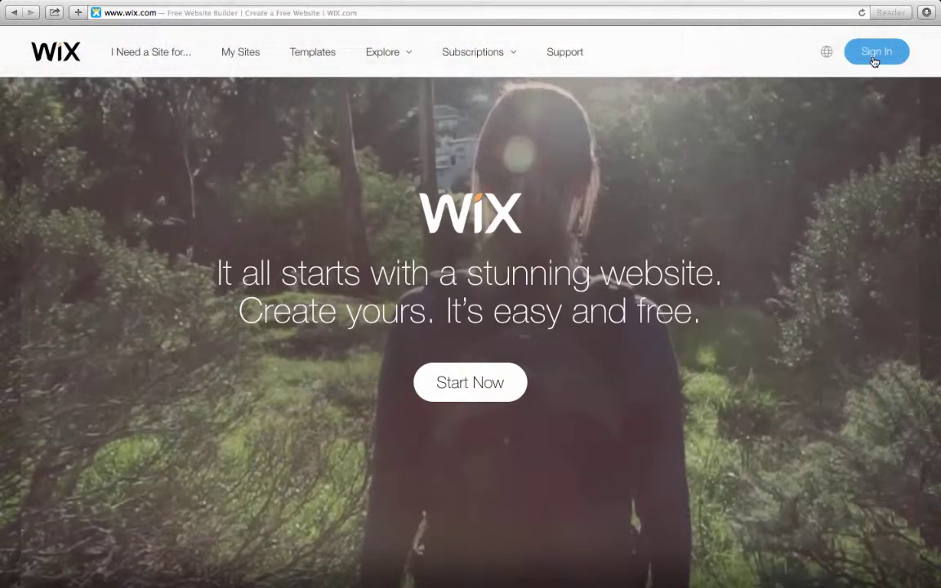
Step: Sign in to Wix with the account e-mail and password to reach the My Sites dashboard
{"action": "left_click", "coordinate": [874, 57]}
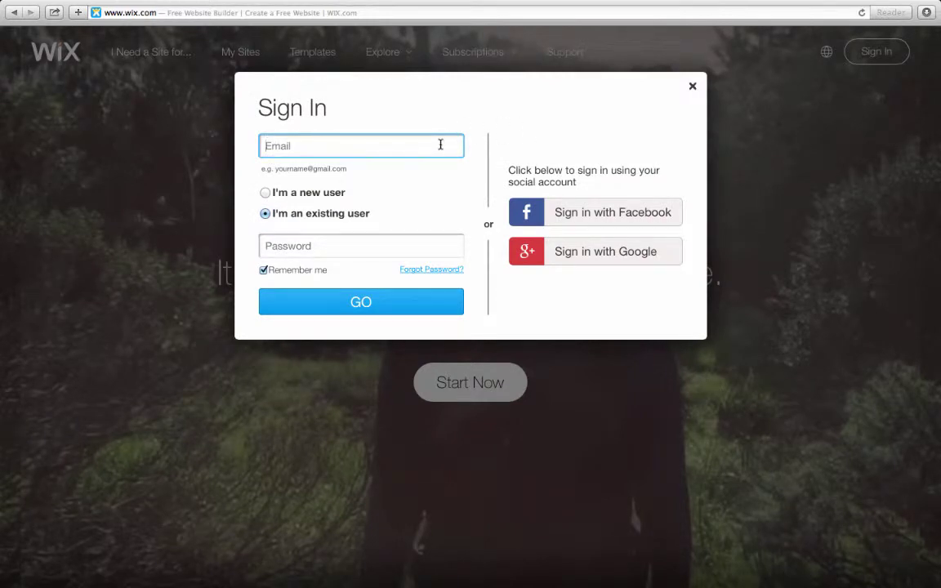
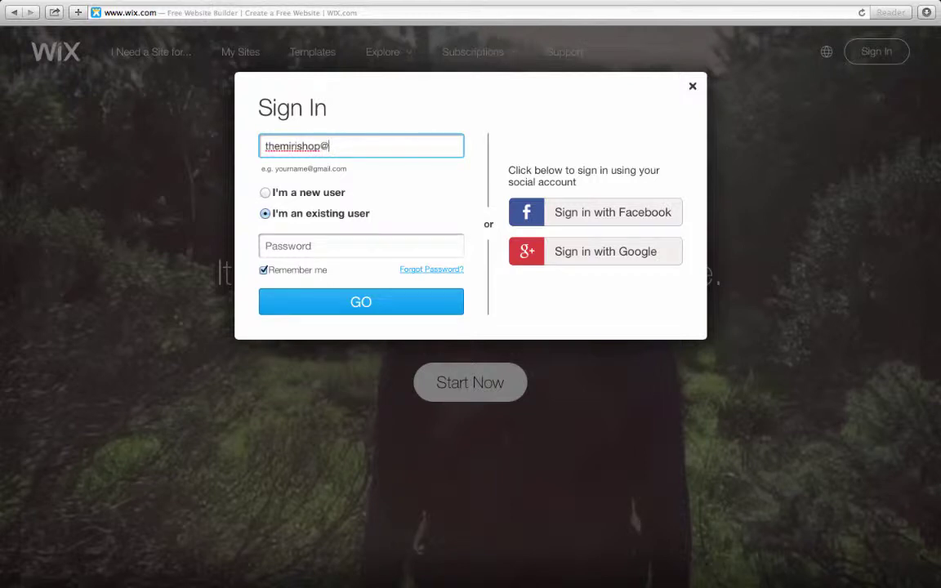
{"action": "key", "text": "Tab"}
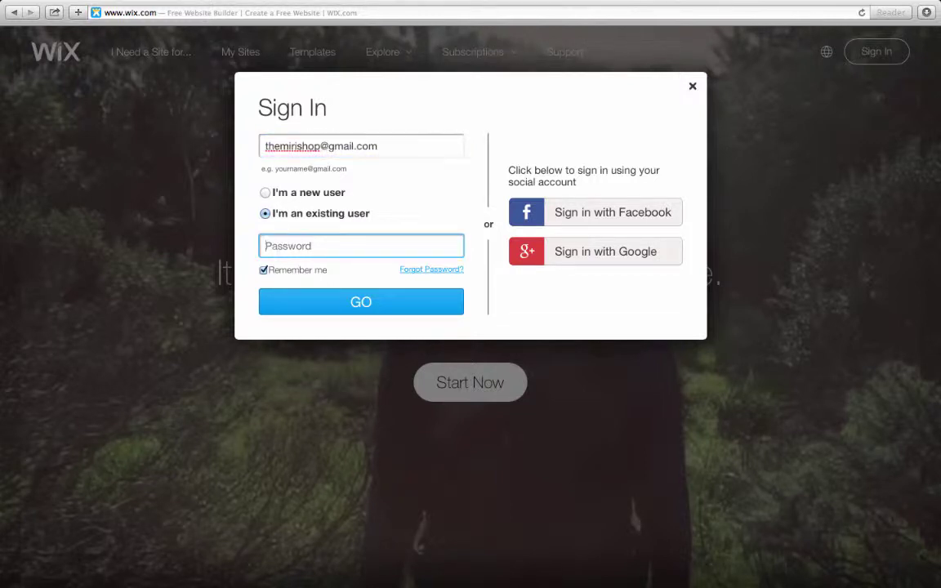
{"action": "type", "text": "•••••"}
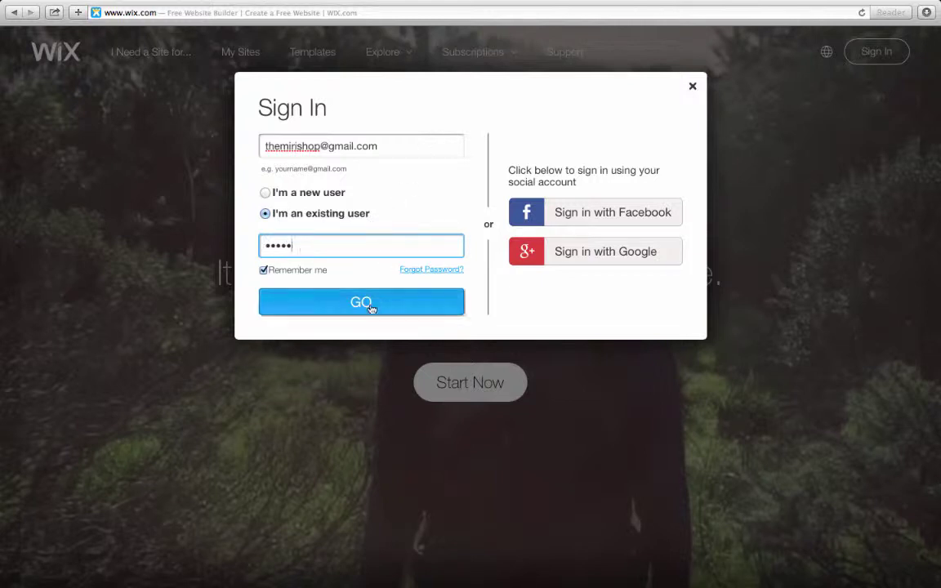
{"action": "left_click", "coordinate": [361, 302]}
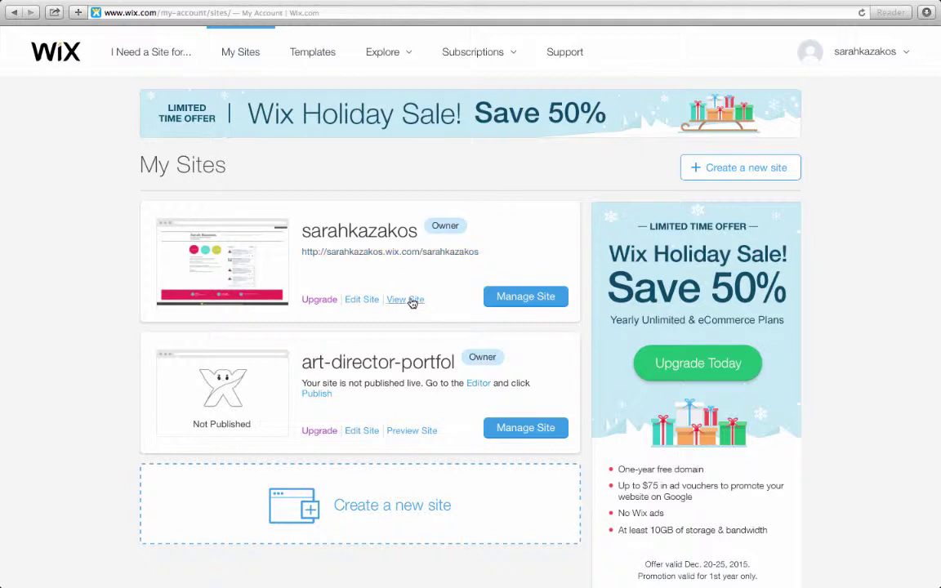
Step: Open the first site in the Editor and show its six-page list, HOME through CONTACT
{"action": "left_click", "coordinate": [361, 301]}
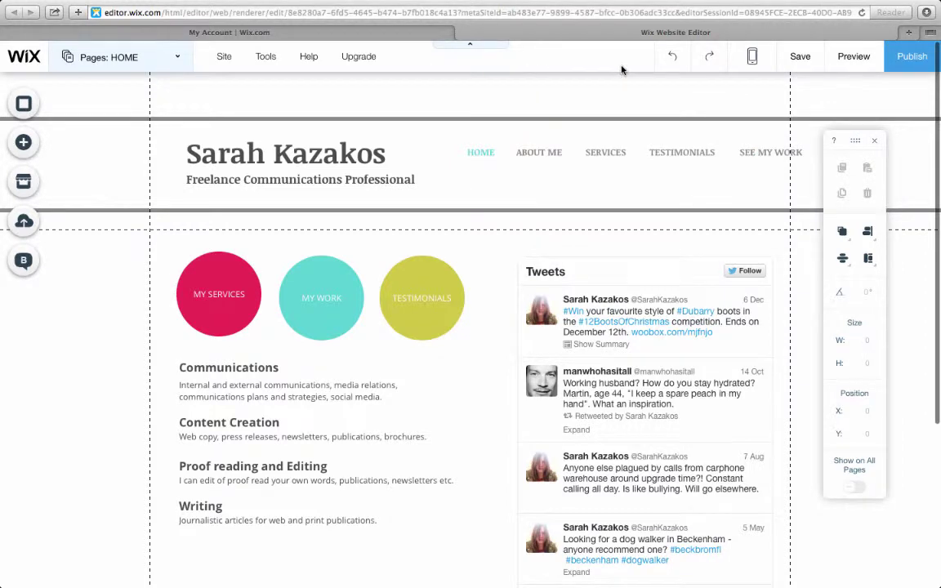
{"action": "left_click", "coordinate": [176, 60]}
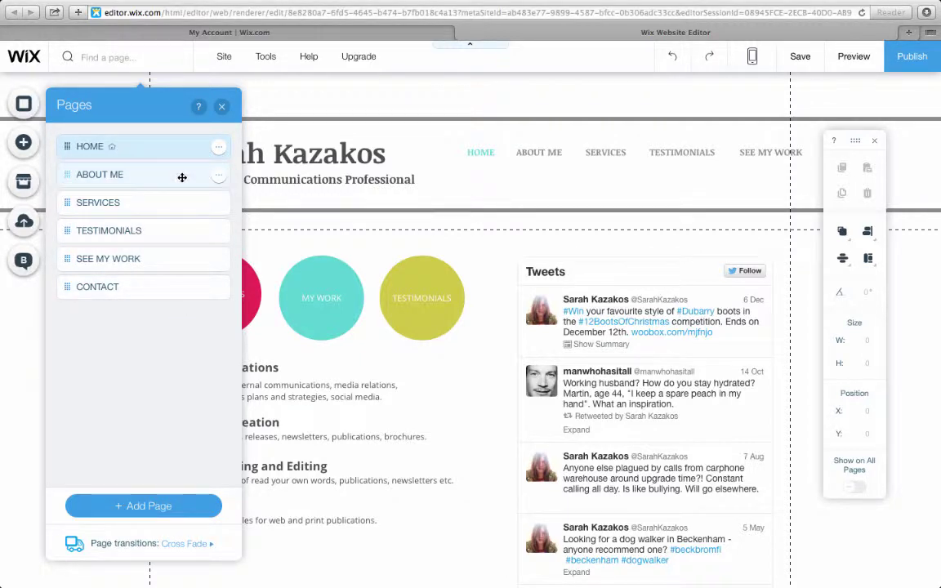
{"action": "left_click", "coordinate": [180, 176]}
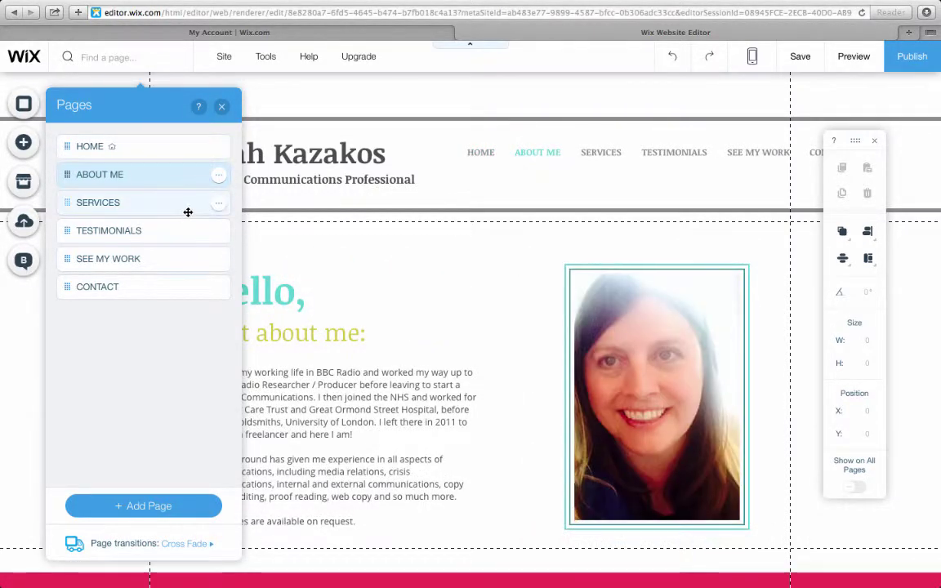
{"action": "left_click", "coordinate": [186, 211]}
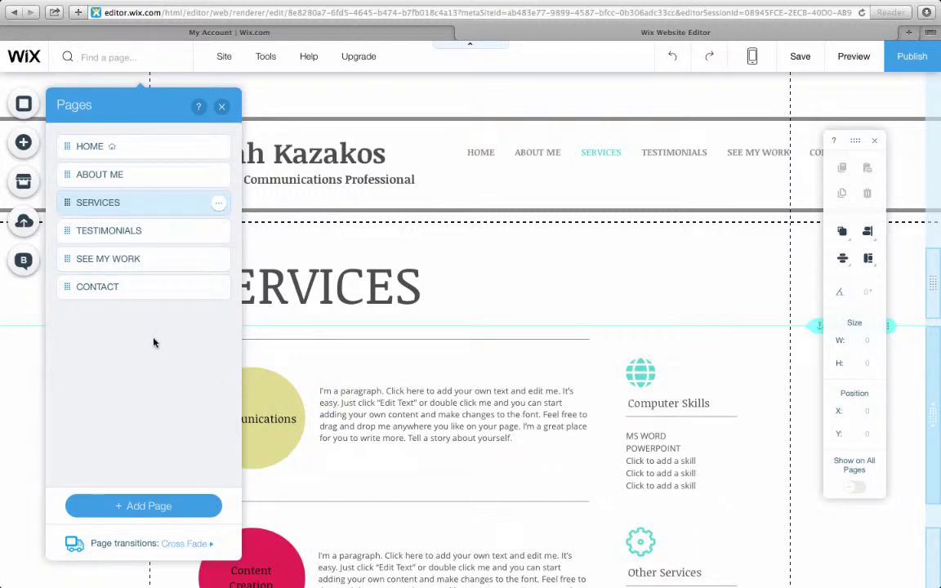
{"action": "left_click", "coordinate": [128, 148]}
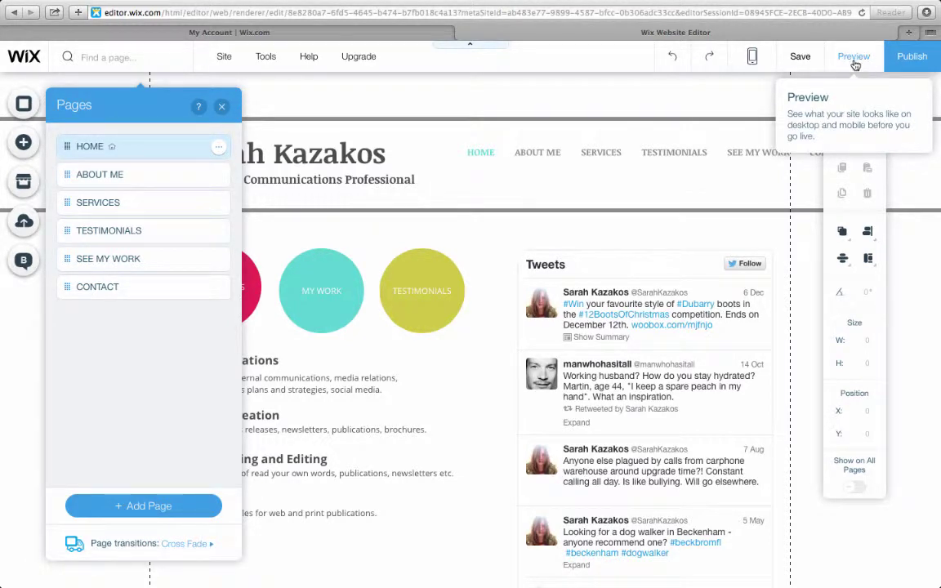
Step: Preview the Home page, scrolling through it and the Tweets feed, then return to the Editor
{"action": "left_click", "coordinate": [854, 65]}
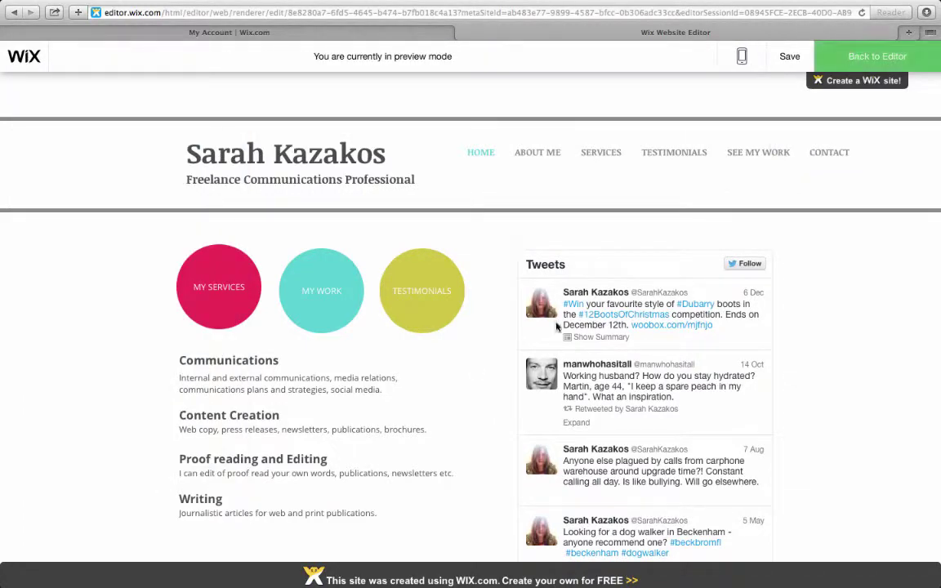
{"action": "scroll", "coordinate": [645, 360], "scroll_direction": "down", "scroll_amount": 5}
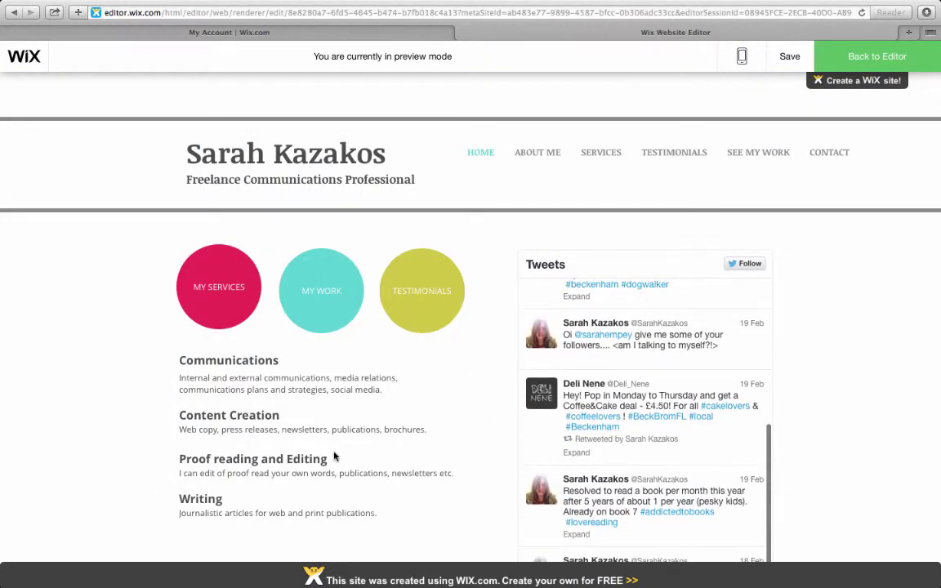
{"action": "scroll", "coordinate": [335, 456], "scroll_direction": "down", "scroll_amount": 5}
{"action": "scroll", "coordinate": [333, 456], "scroll_direction": "up", "scroll_amount": 5}
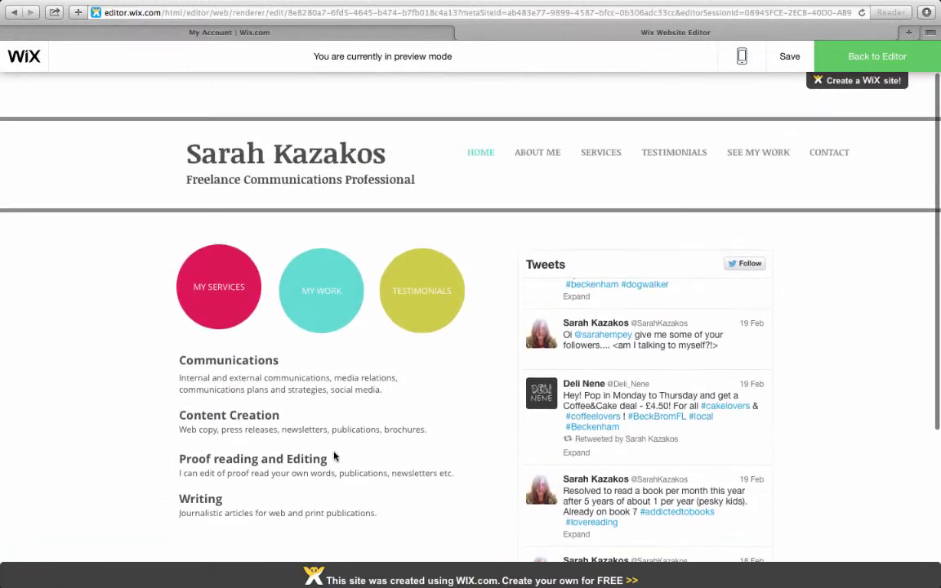
{"action": "left_click", "coordinate": [876, 59]}
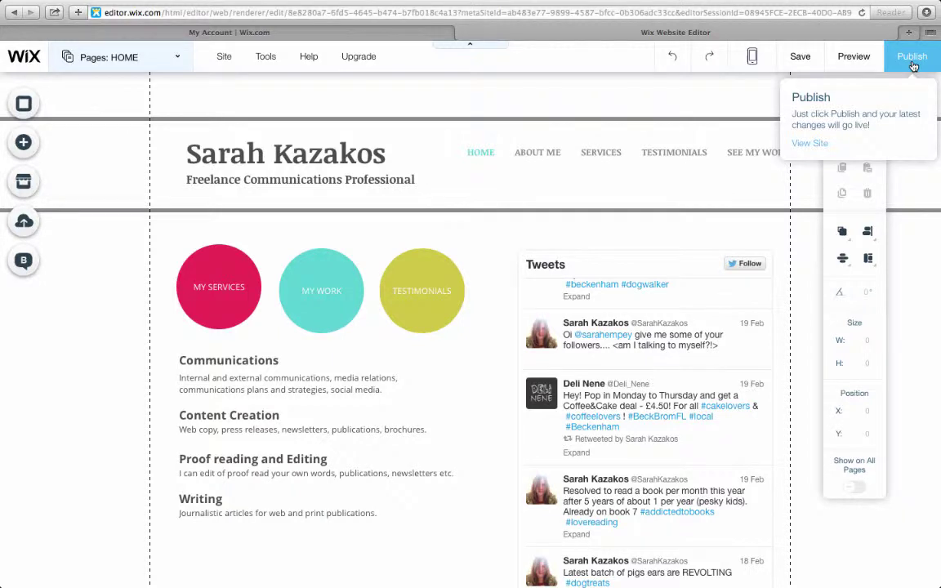
Step: Publish the site live and dismiss the Congratulations confirmation
{"action": "left_click", "coordinate": [912, 59]}
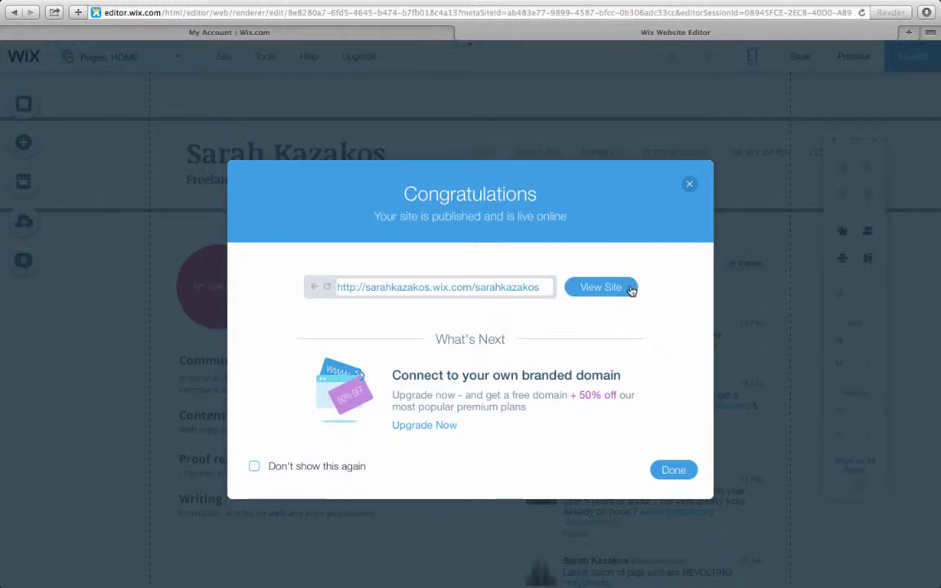
{"action": "left_click", "coordinate": [690, 186]}
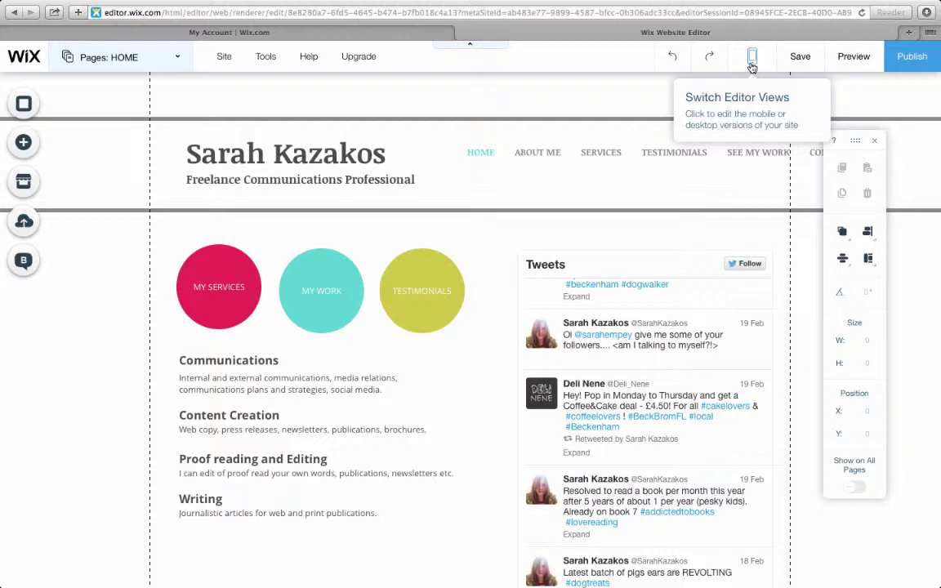
Step: Switch to the mobile view of the Home page and scroll through it
{"action": "left_click", "coordinate": [752, 65]}
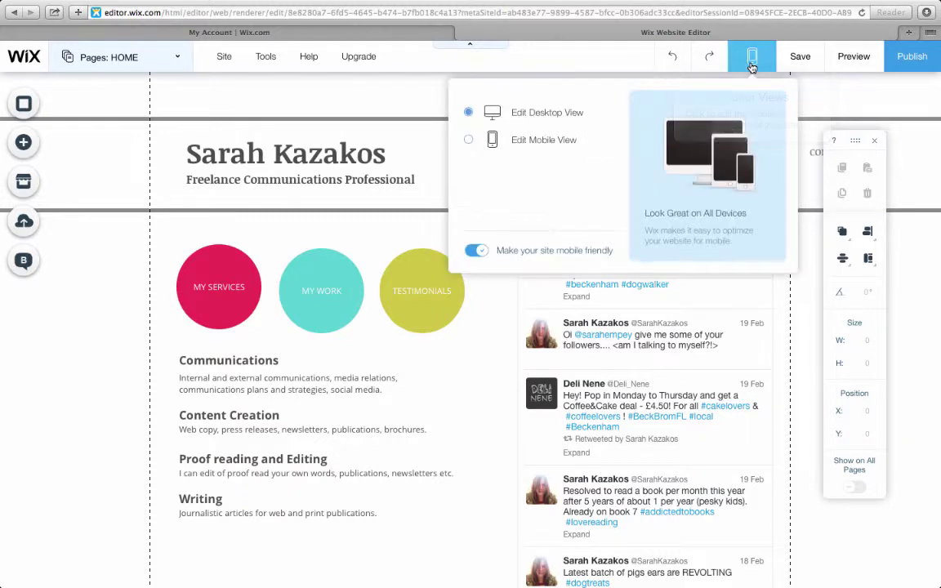
{"action": "left_click", "coordinate": [469, 143]}
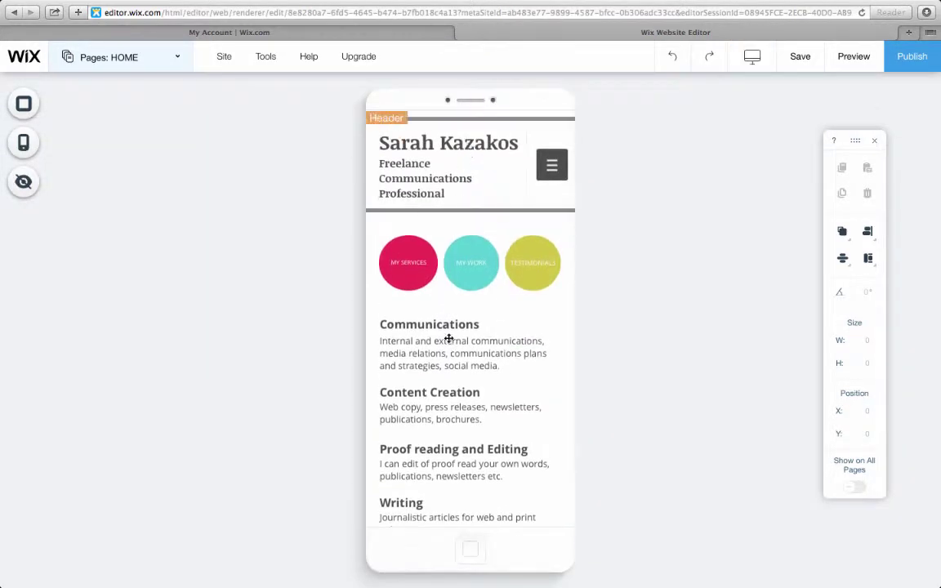
{"action": "scroll", "coordinate": [435, 519], "scroll_direction": "down", "scroll_amount": 5}
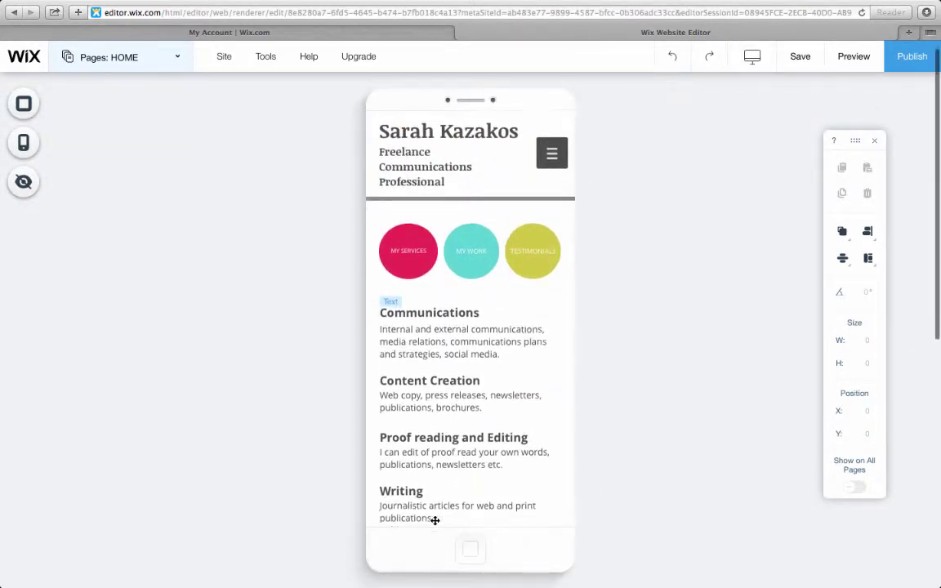
{"action": "scroll", "coordinate": [434, 520], "scroll_direction": "down", "scroll_amount": 7}
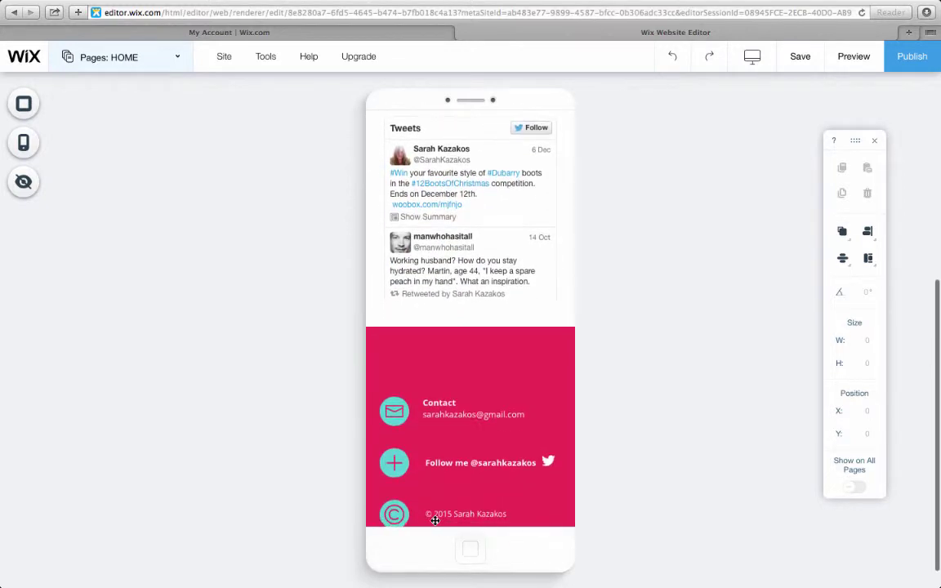
{"action": "scroll", "coordinate": [432, 411], "scroll_direction": "up", "scroll_amount": 12}
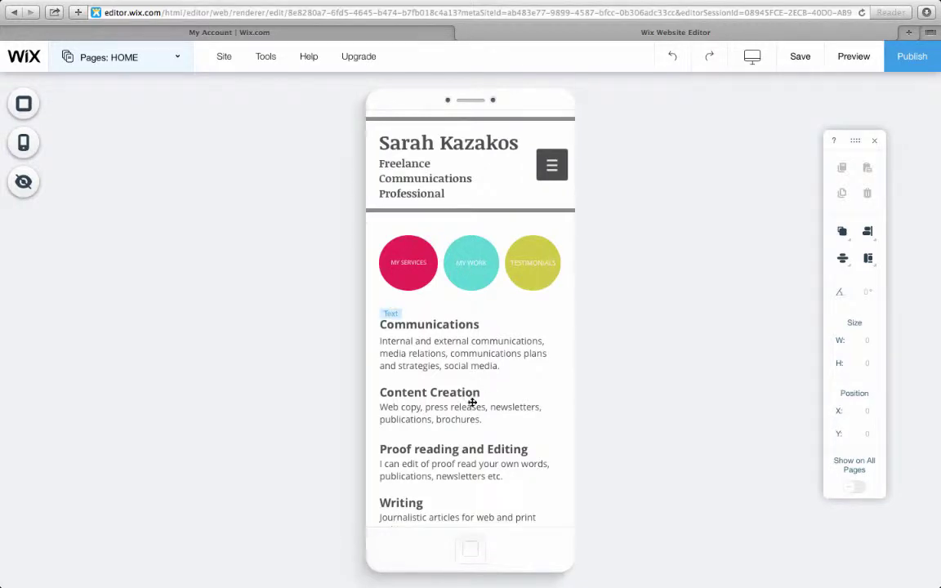
Step: Check the MY SERVICES button's link, then drag the Communications text block away and back
{"action": "left_click", "coordinate": [410, 281]}
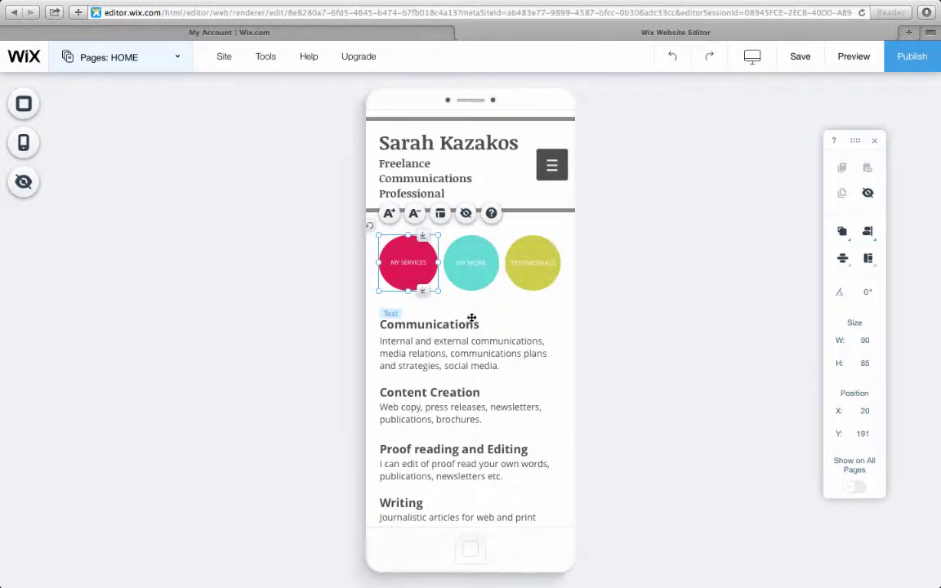
{"action": "left_click", "coordinate": [419, 278]}
{"action": "left_click", "coordinate": [471, 347]}
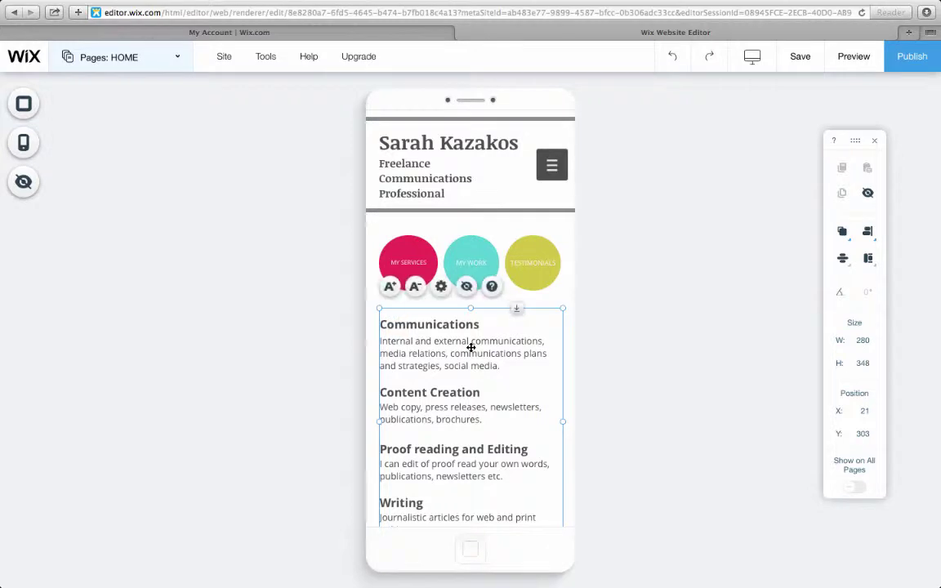
{"action": "left_click_drag", "start_coordinate": [471, 347], "coordinate": [508, 435]}
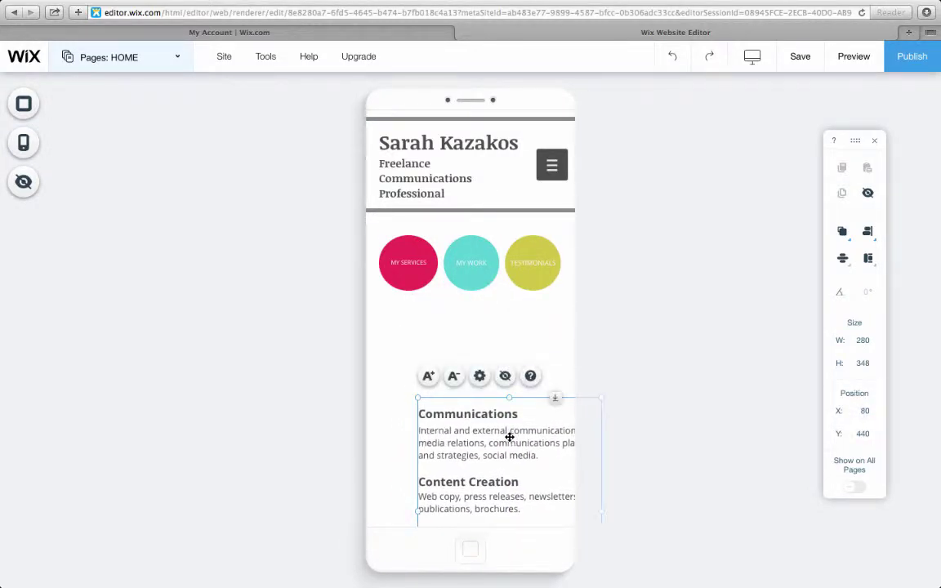
{"action": "left_click_drag", "start_coordinate": [508, 437], "coordinate": [471, 353]}
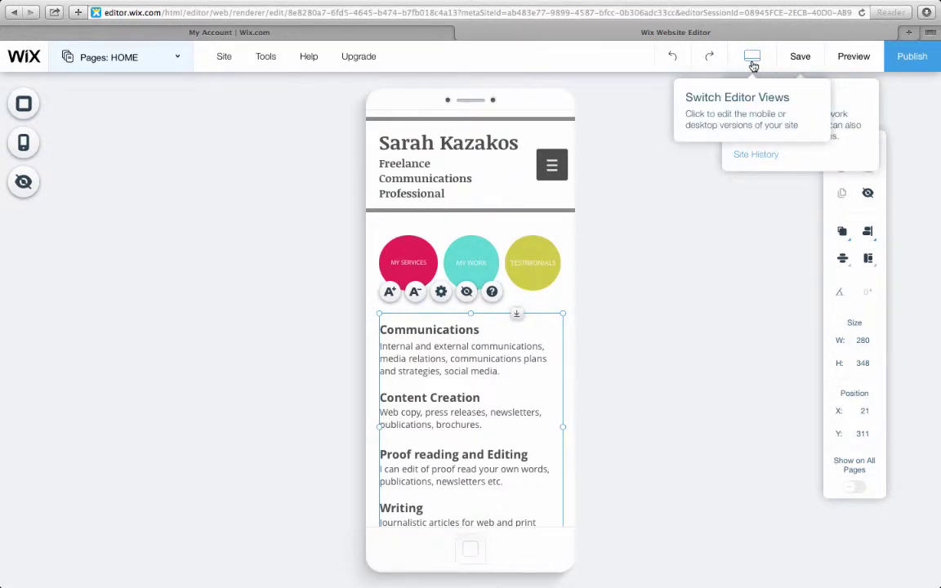
Step: Return to the desktop view of the Home page
{"action": "left_click", "coordinate": [752, 64]}
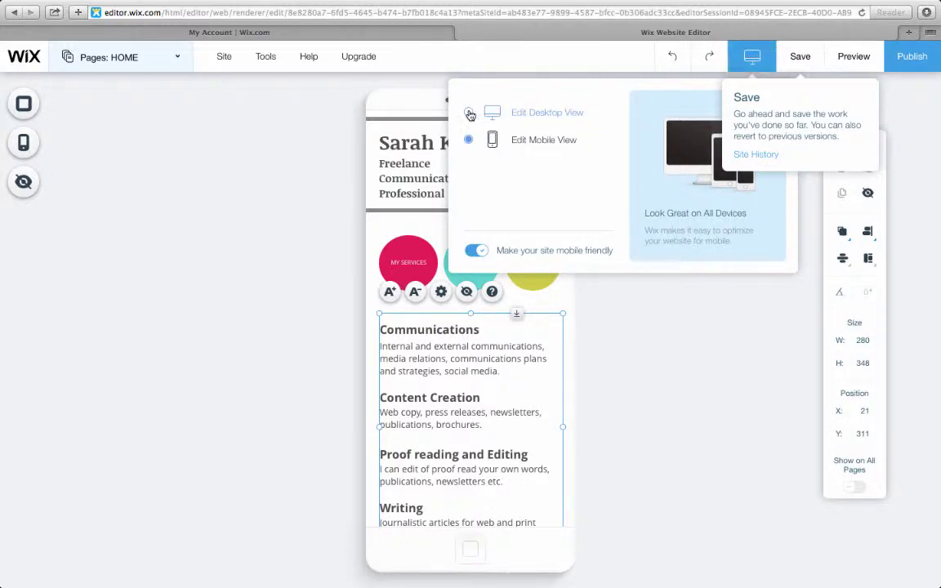
{"action": "left_click", "coordinate": [477, 114]}
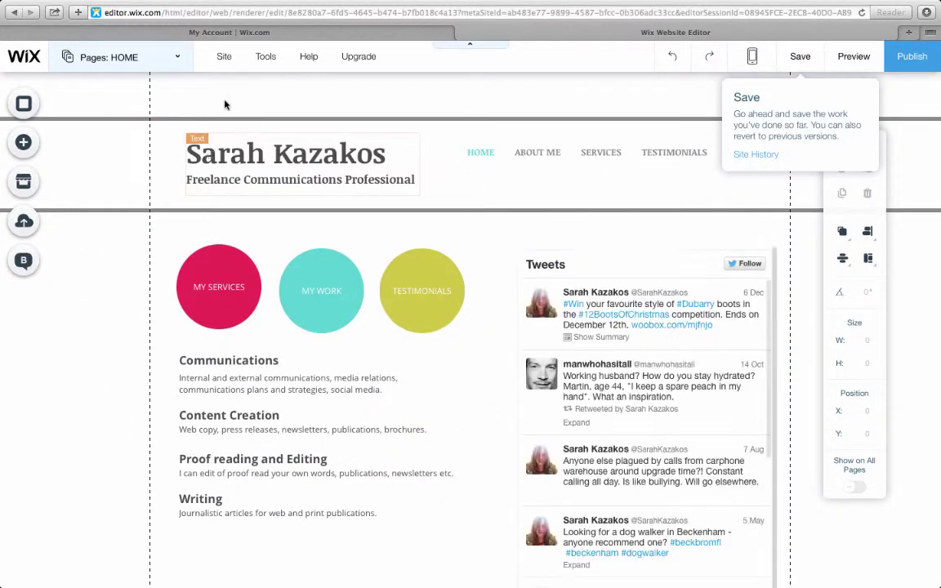
{"action": "mouse_move", "coordinate": [237, 62]}
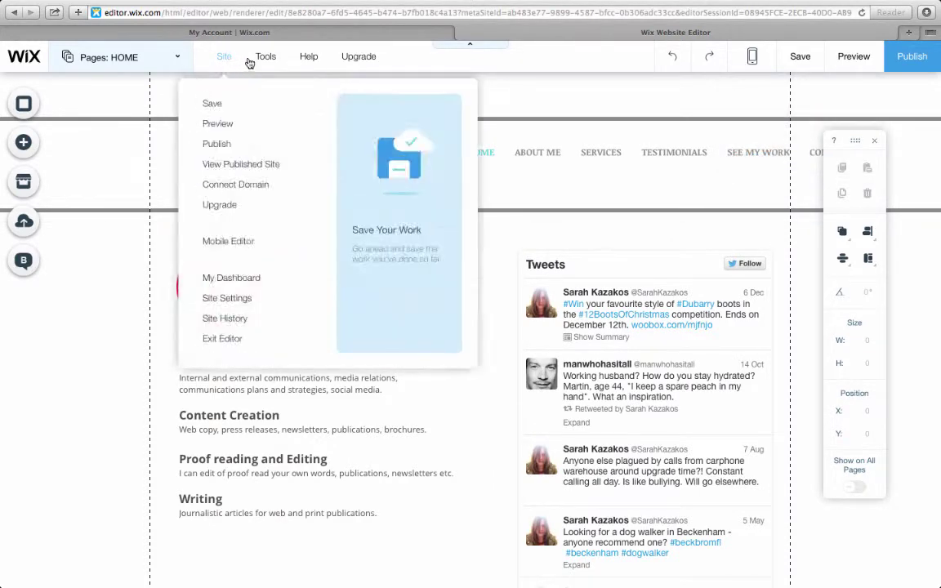
{"action": "mouse_move", "coordinate": [286, 66]}
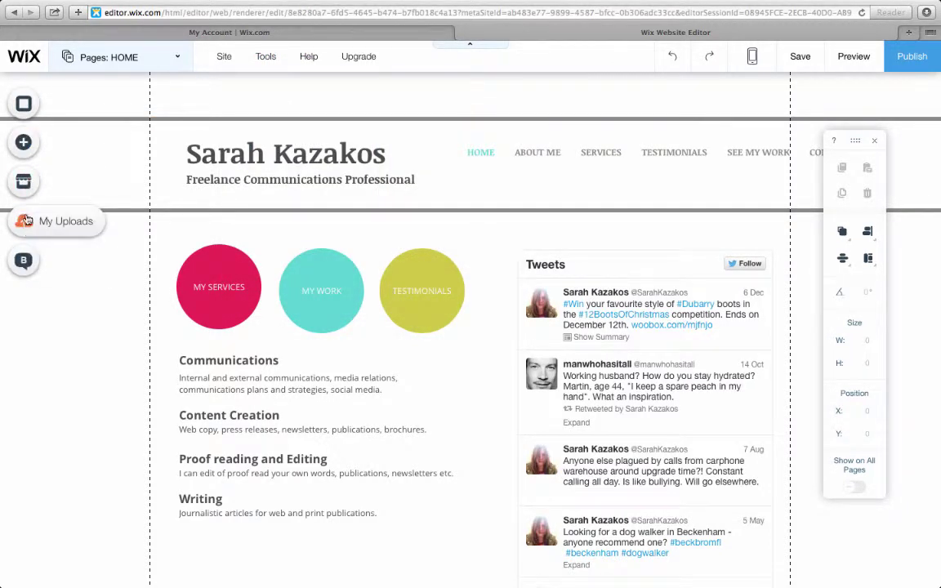
Step: Set the Home page background to navy with white dots
{"action": "left_click", "coordinate": [49, 110]}
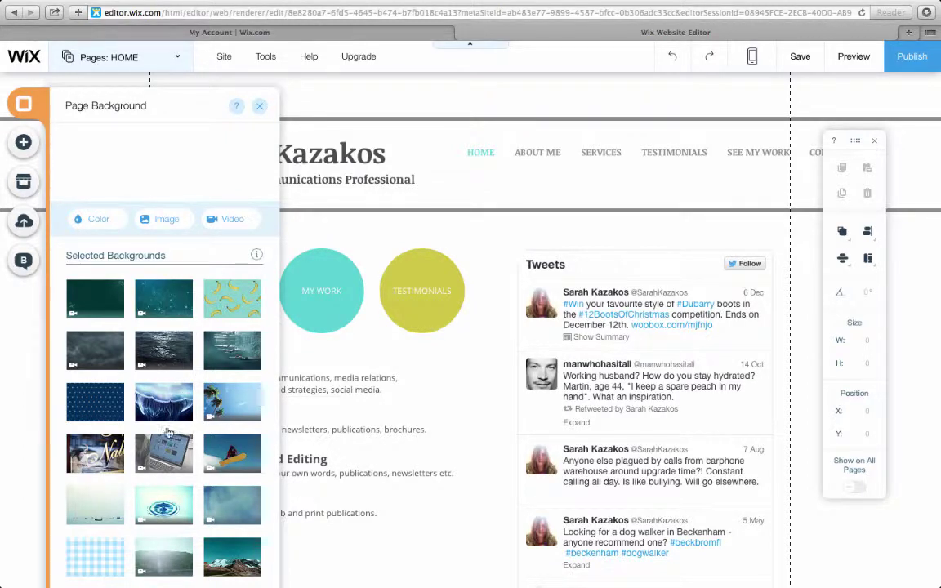
{"action": "mouse_move", "coordinate": [208, 419]}
{"action": "left_click", "coordinate": [107, 411]}
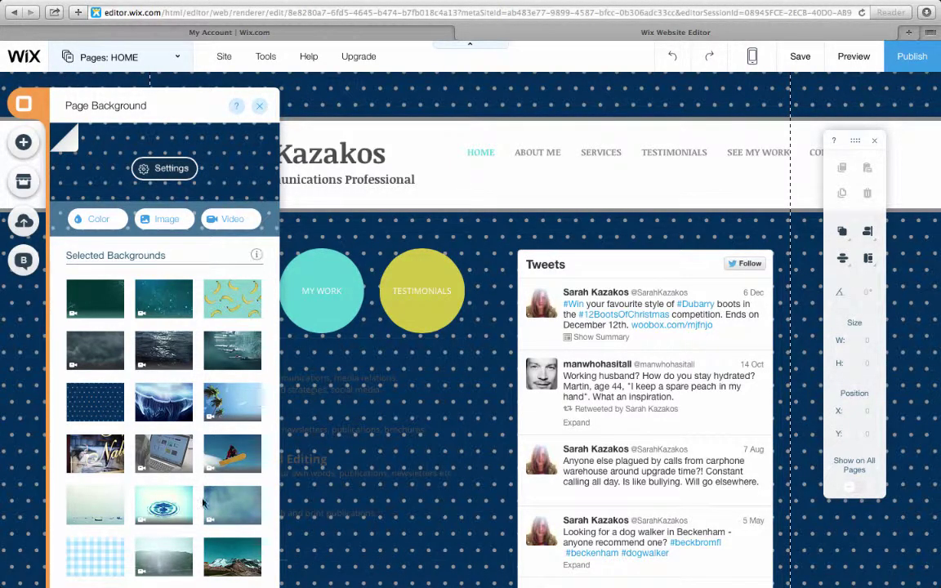
Step: Try the light-blue gingham background, then undo the change twice
{"action": "left_click", "coordinate": [97, 554]}
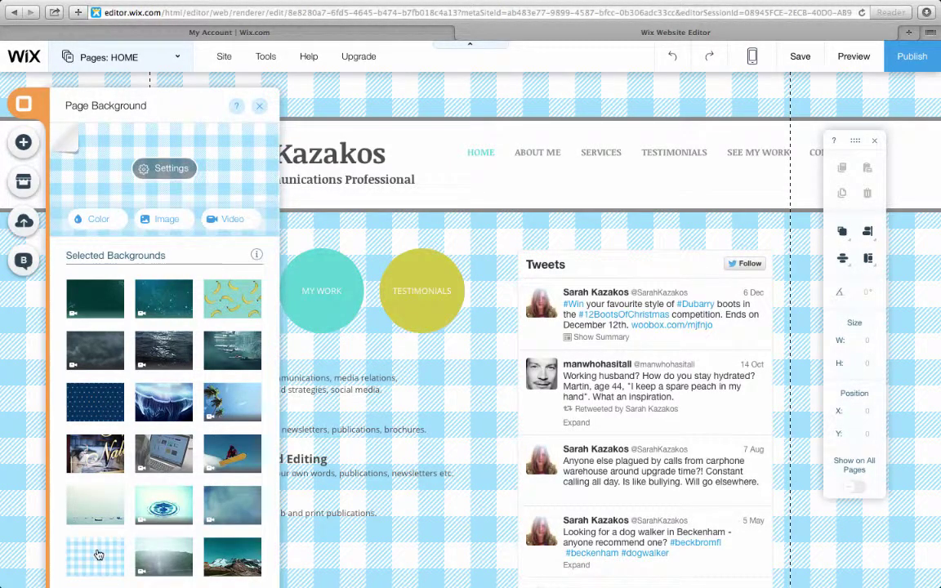
{"action": "left_click", "coordinate": [259, 105]}
{"action": "left_click", "coordinate": [678, 56]}
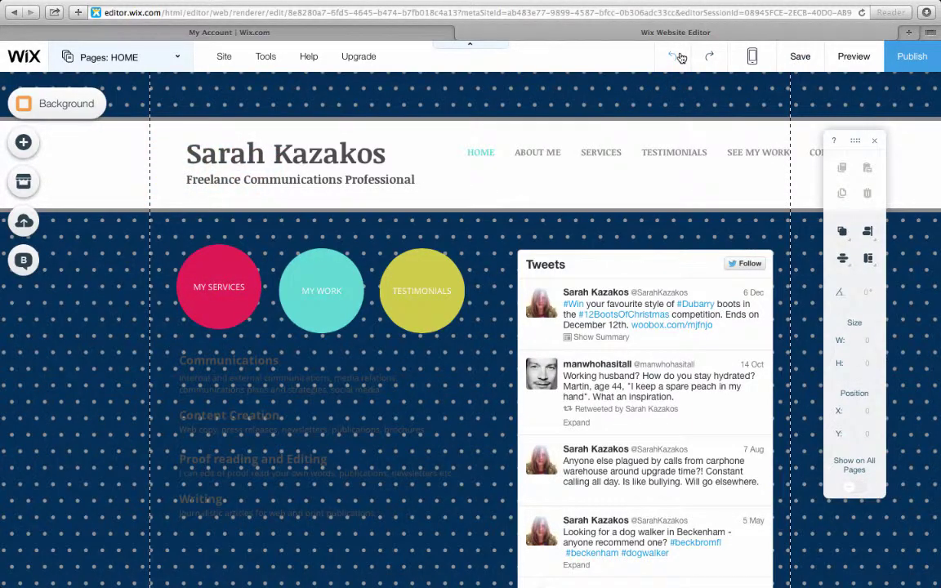
{"action": "left_click", "coordinate": [678, 56]}
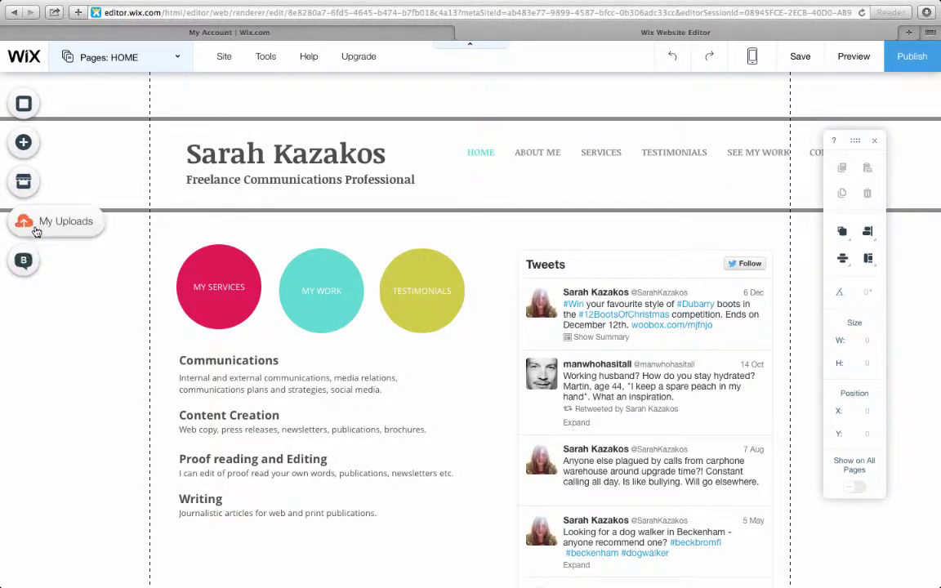
Step: Browse the App Market categories such as Must-Have Apps, Social, Forms and Chat, then focus its search box
{"action": "left_click", "coordinate": [47, 188]}
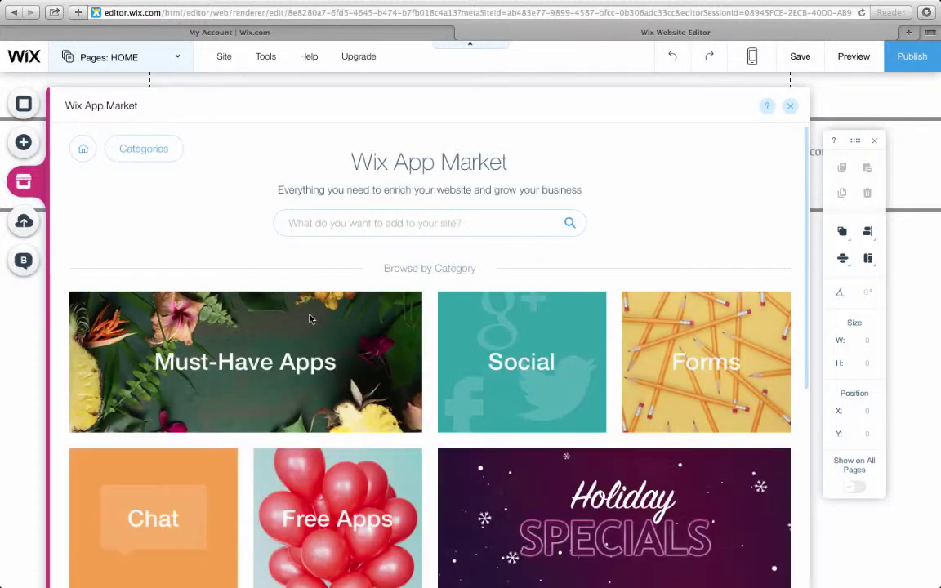
{"action": "scroll", "coordinate": [379, 404], "scroll_direction": "down", "scroll_amount": 2}
{"action": "scroll", "coordinate": [380, 404], "scroll_direction": "down", "scroll_amount": 8}
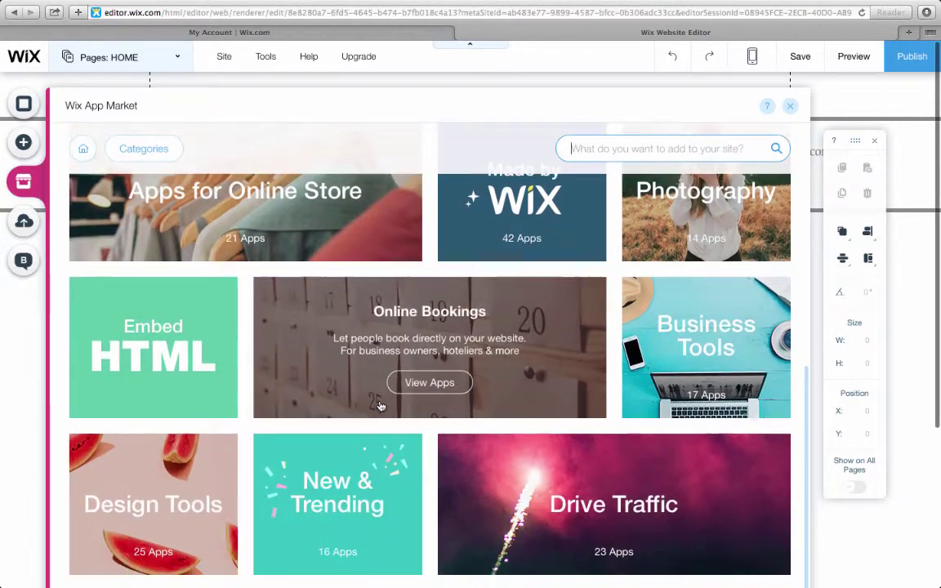
{"action": "scroll", "coordinate": [380, 406], "scroll_direction": "up", "scroll_amount": 8}
{"action": "scroll", "coordinate": [379, 406], "scroll_direction": "up", "scroll_amount": 3}
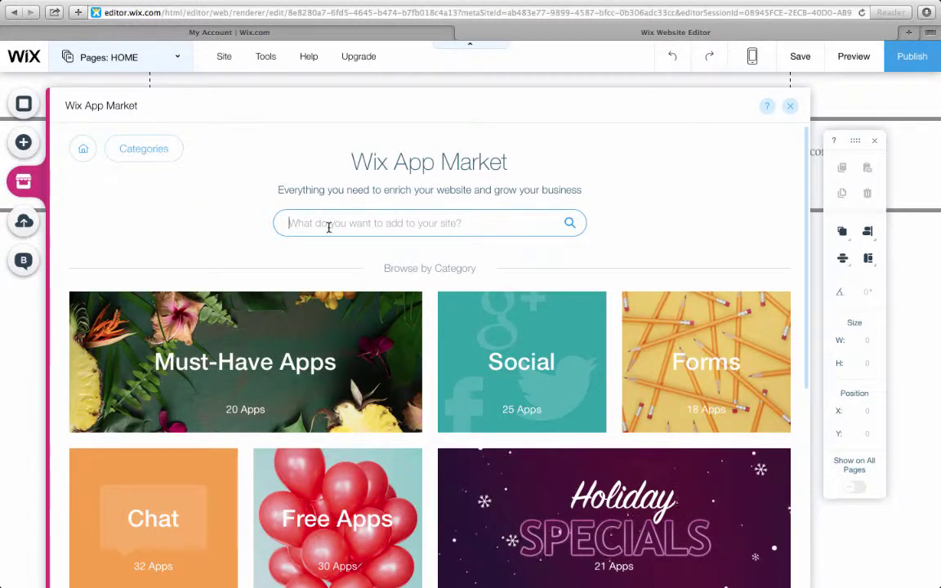
{"action": "left_click", "coordinate": [329, 227]}
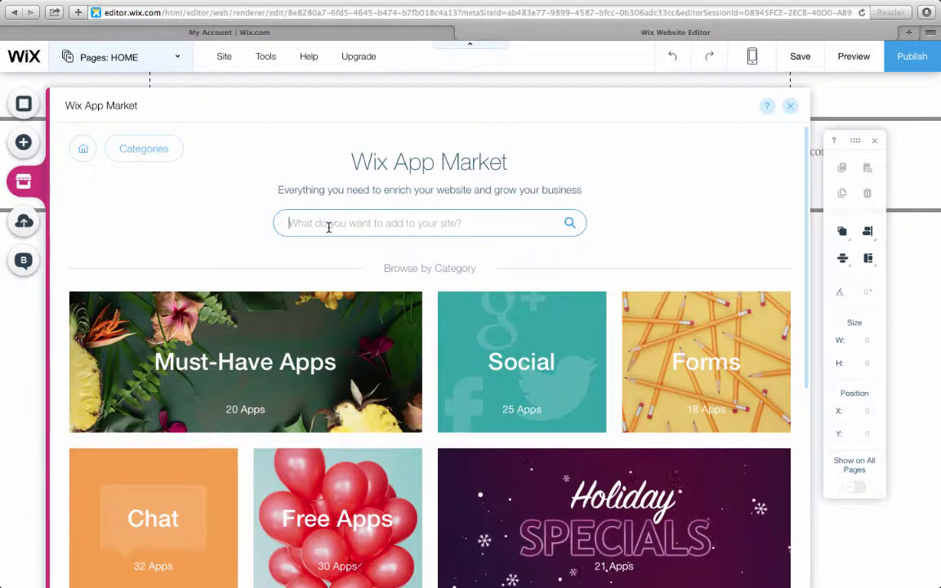
Step: Search the App Market for 'seo optimizer', scroll the results, then close it
{"action": "type", "text": "seo p"}
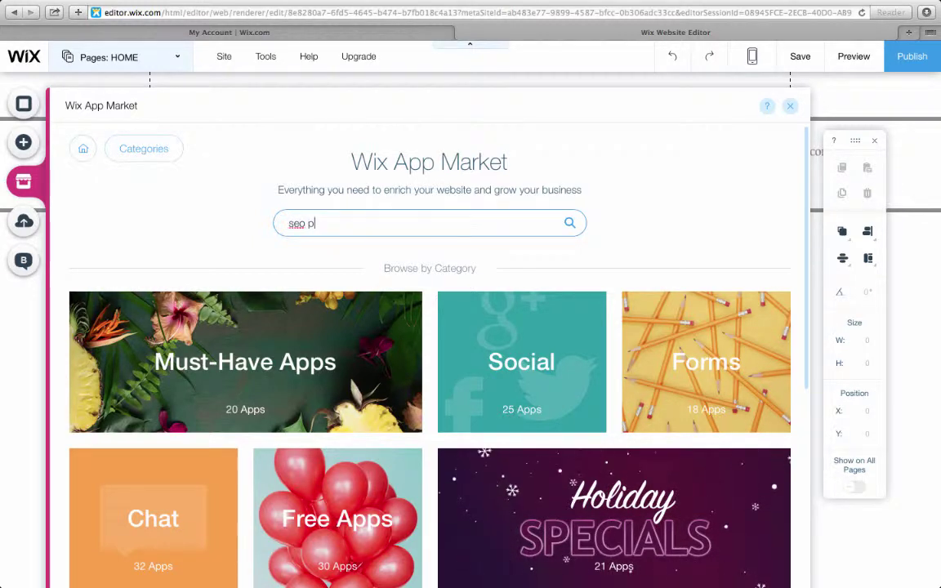
{"action": "key", "text": "BackSpace"}
{"action": "type", "text": "op"}
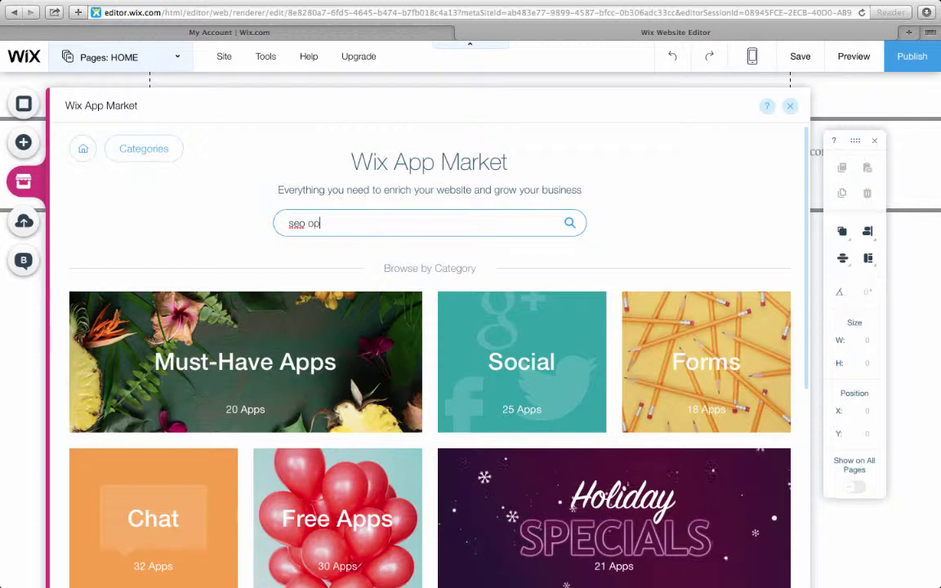
{"action": "type", "text": "timizer"}
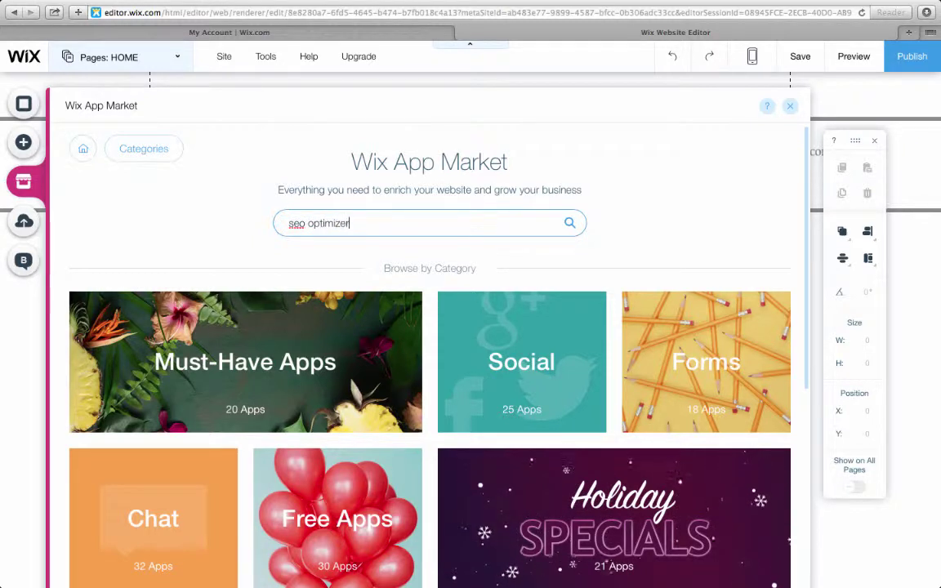
{"action": "key", "text": "Return"}
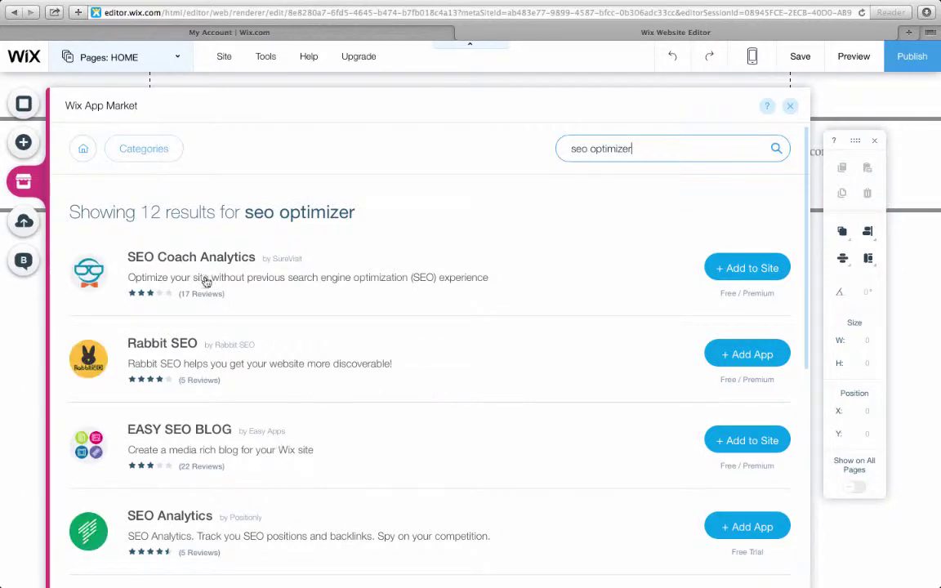
{"action": "scroll", "coordinate": [214, 440], "scroll_direction": "down", "scroll_amount": 5}
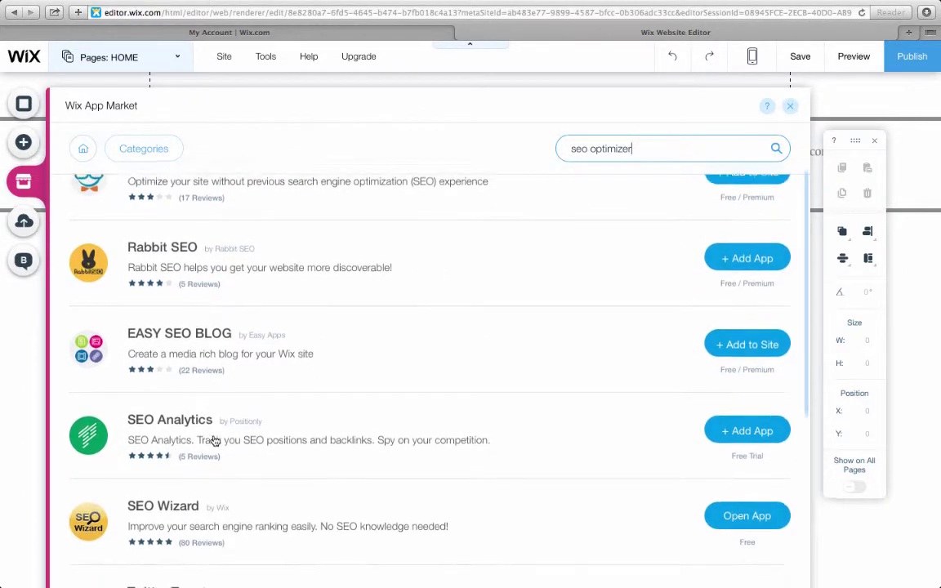
{"action": "scroll", "coordinate": [214, 440], "scroll_direction": "down", "scroll_amount": 3}
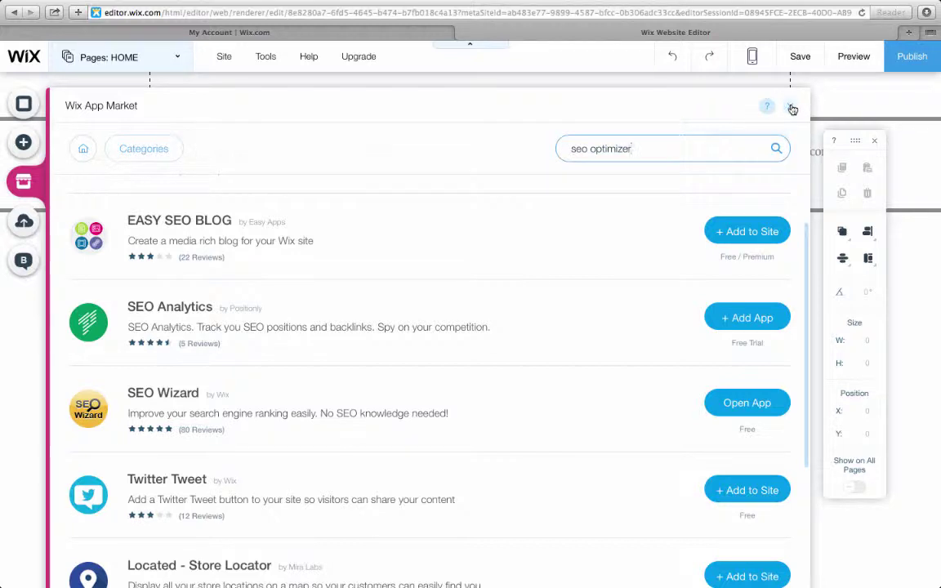
{"action": "left_click", "coordinate": [792, 108]}
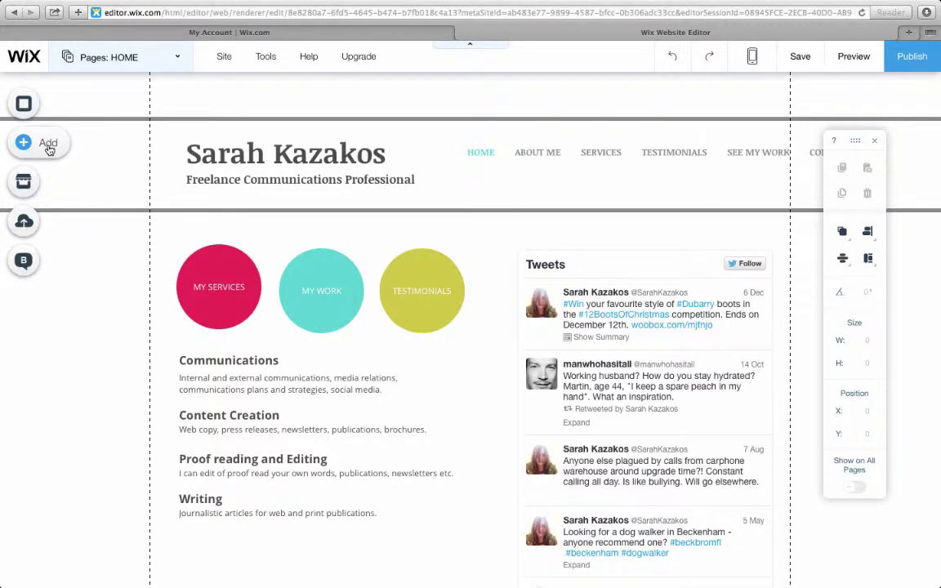
{"action": "left_click", "coordinate": [48, 145]}
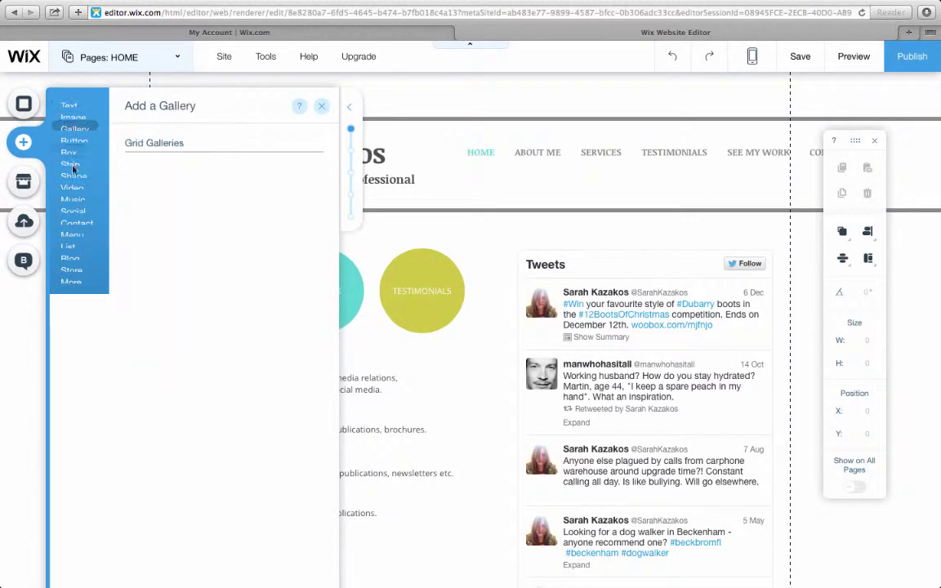
{"action": "mouse_move", "coordinate": [75, 108]}
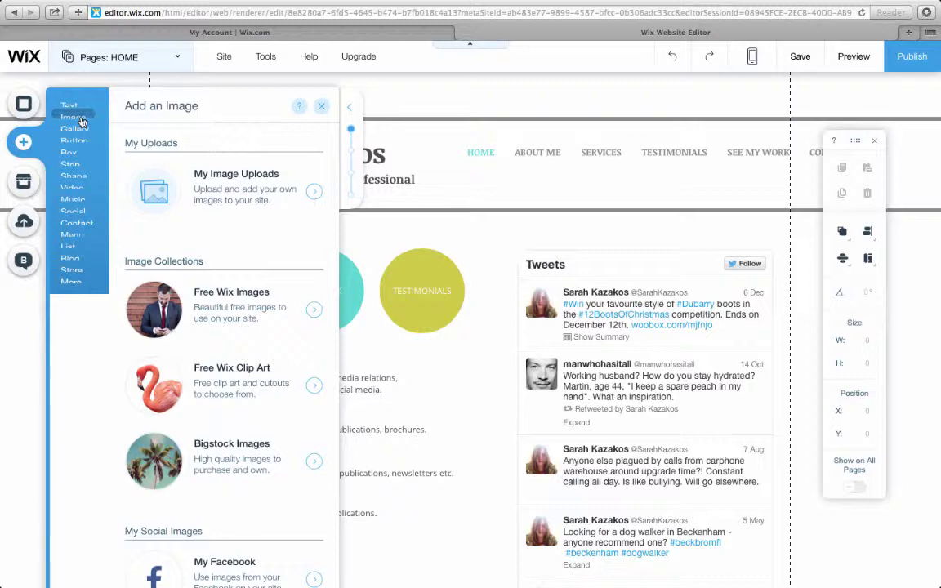
{"action": "mouse_move", "coordinate": [84, 146]}
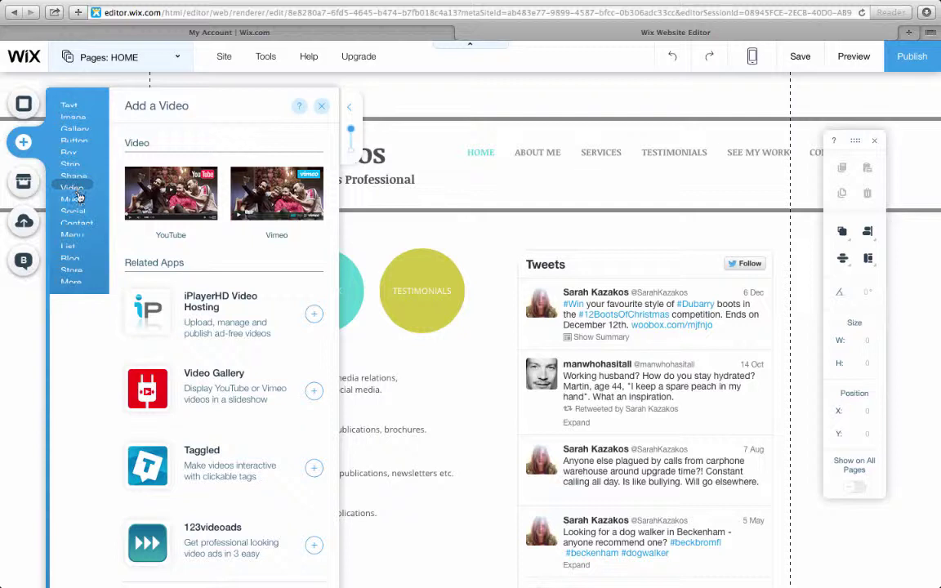
{"action": "mouse_move", "coordinate": [78, 217]}
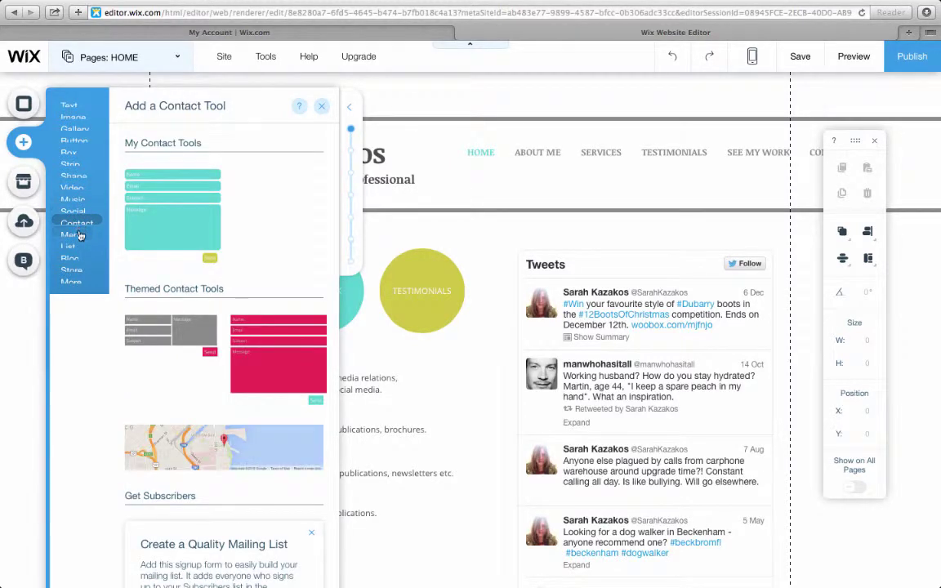
{"action": "mouse_move", "coordinate": [76, 250]}
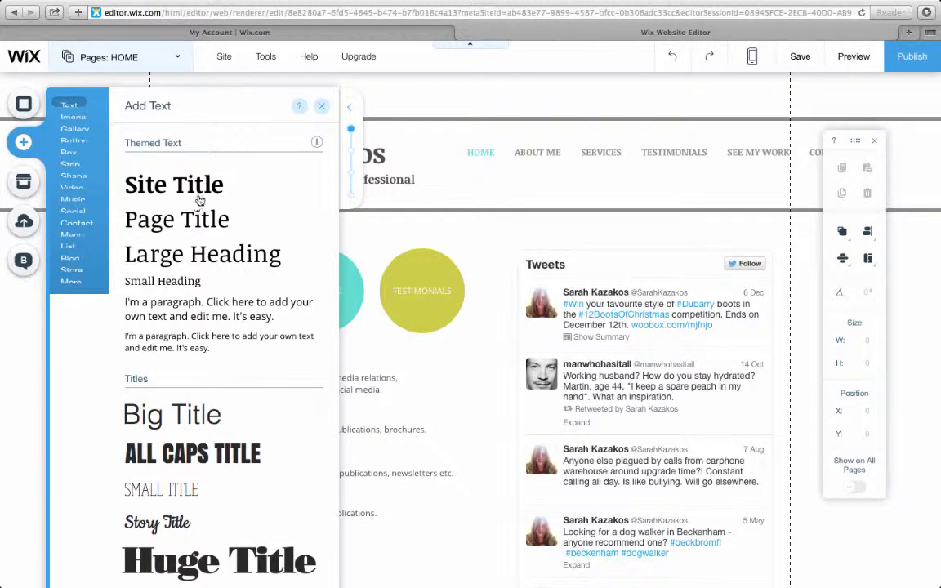
{"action": "left_click", "coordinate": [411, 103]}
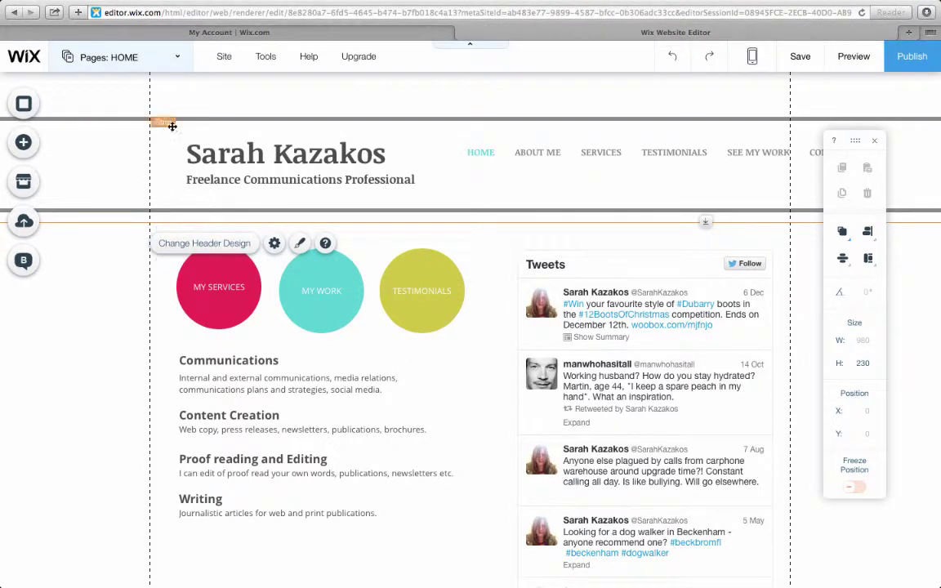
Step: Add a blank page named TESTING after HOME and close the Pages panel
{"action": "left_click", "coordinate": [178, 67]}
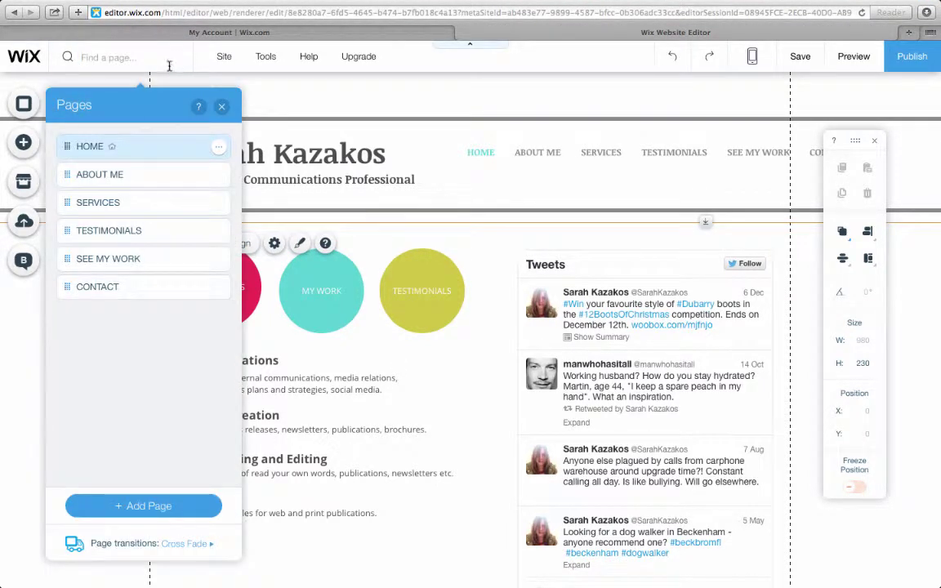
{"action": "left_click", "coordinate": [182, 518]}
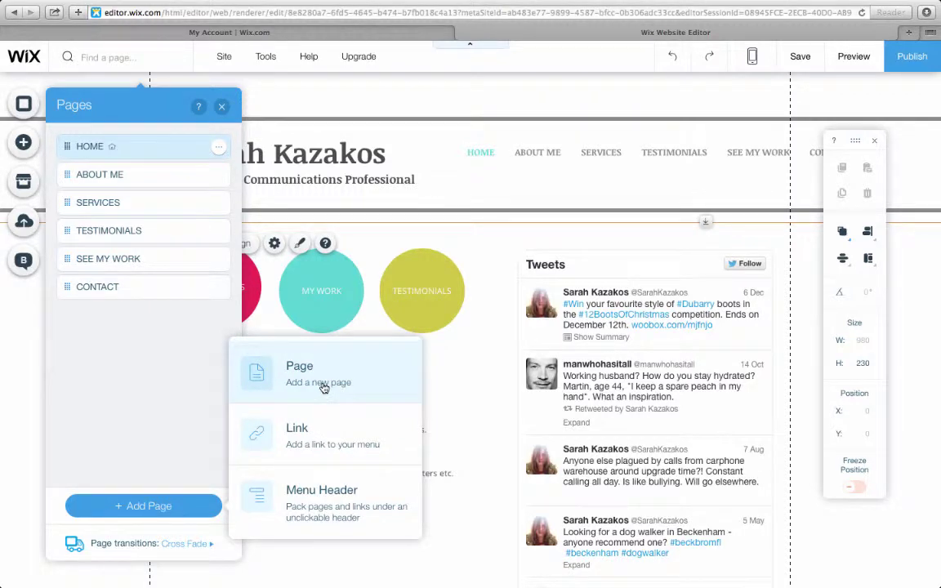
{"action": "left_click", "coordinate": [323, 388]}
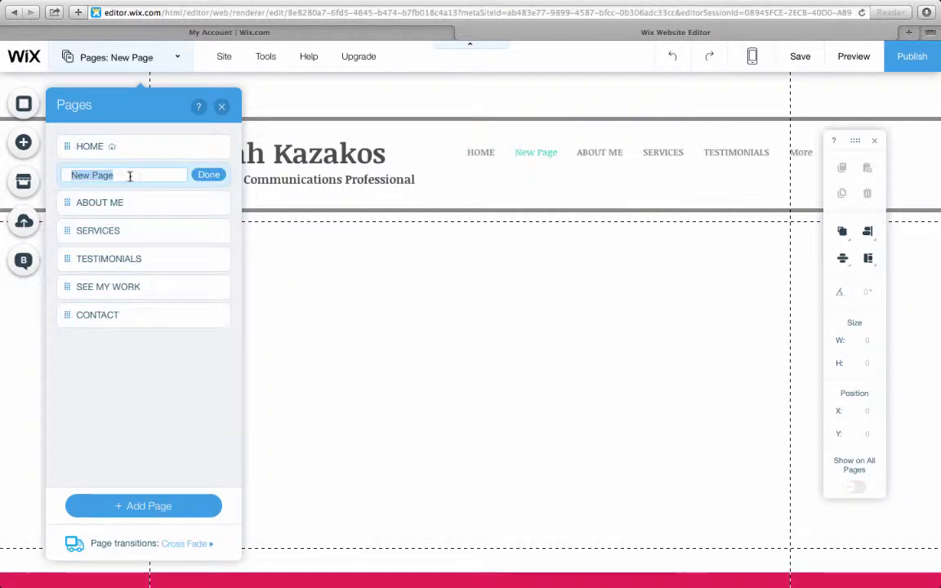
{"action": "key", "text": "BackSpace"}
{"action": "type", "text": "TESTING"}
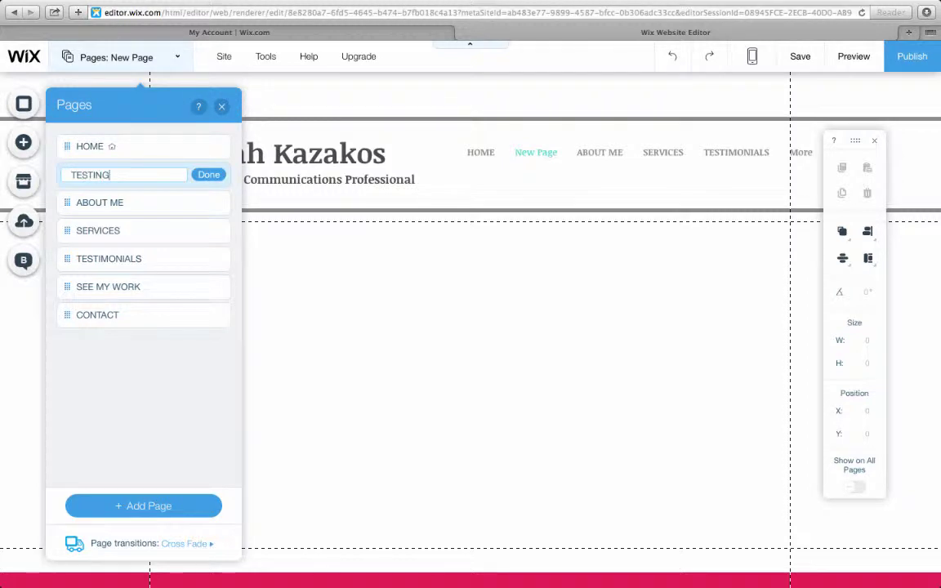
{"action": "left_click", "coordinate": [206, 174]}
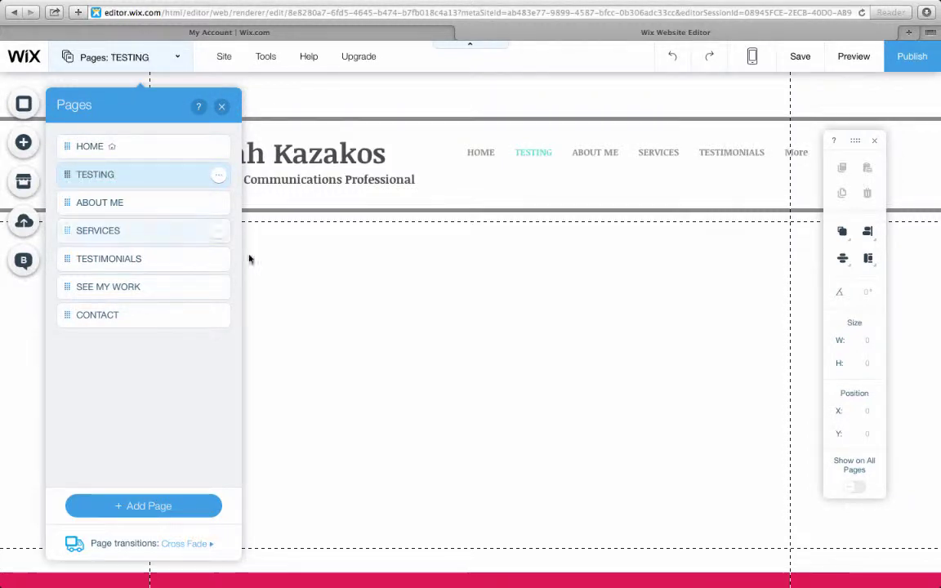
{"action": "left_click", "coordinate": [221, 106]}
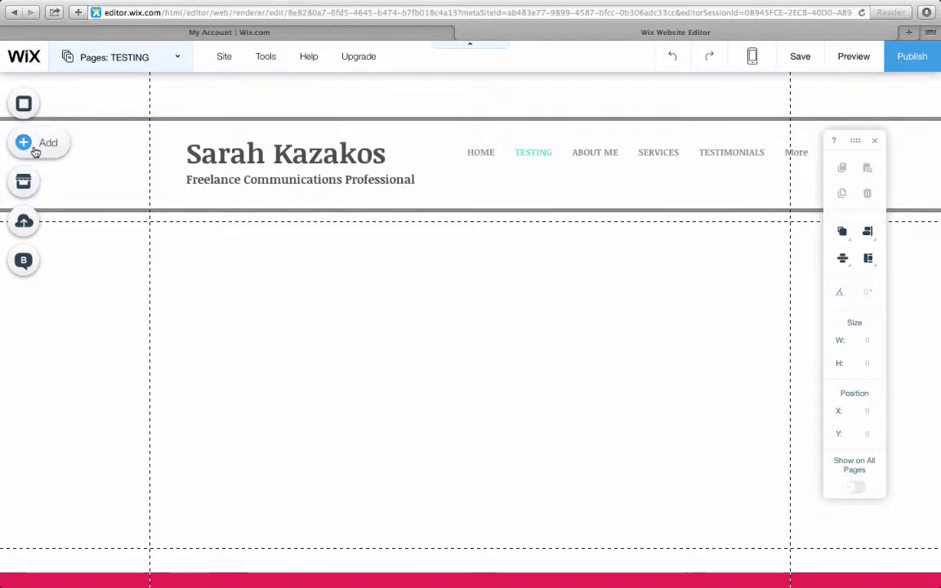
Step: Add a Huge Title text box to the TESTING page and replace its placeholder with 'Freelance Communication'
{"action": "left_click", "coordinate": [33, 147]}
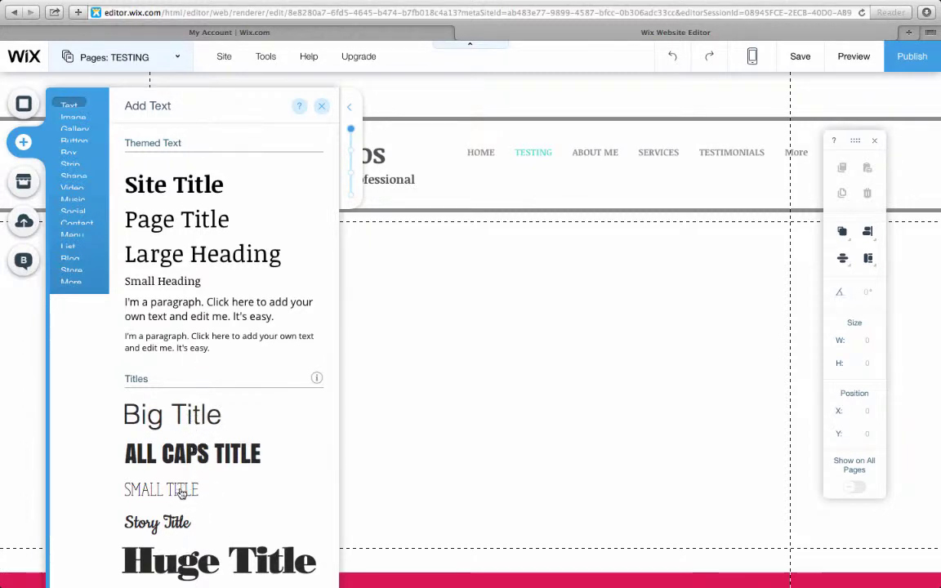
{"action": "left_click", "coordinate": [206, 568]}
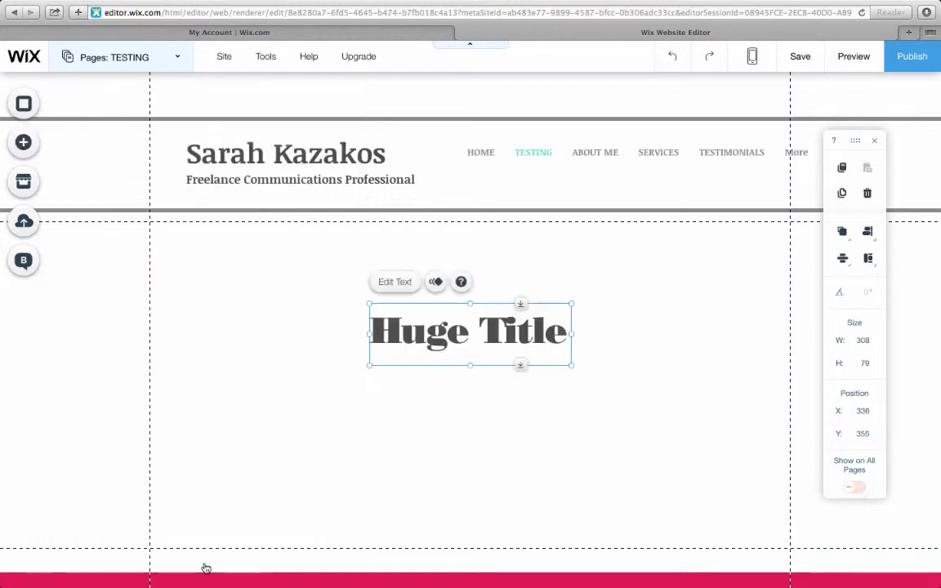
{"action": "double_click", "coordinate": [459, 332]}
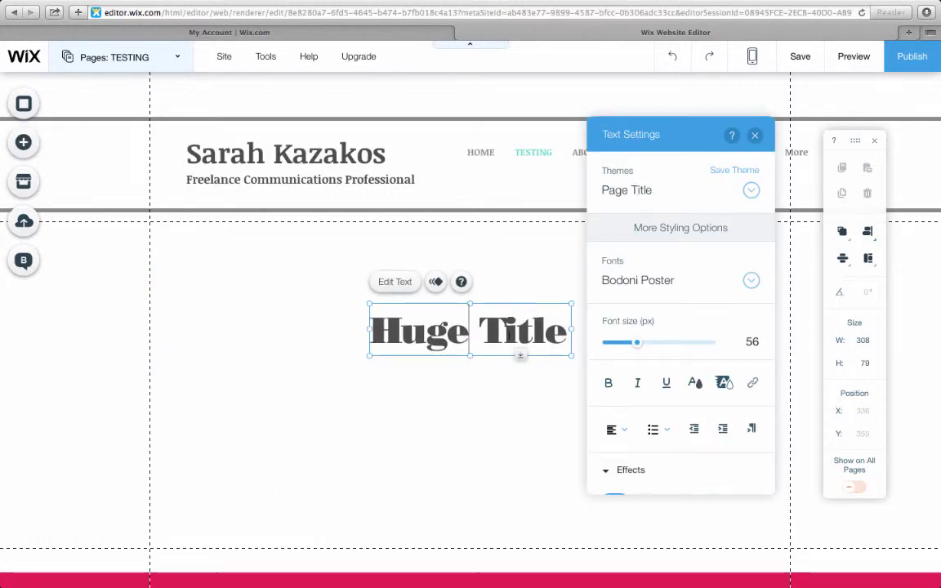
{"action": "key", "text": "ctrl+a"}
{"action": "key", "text": "BackSpace"}
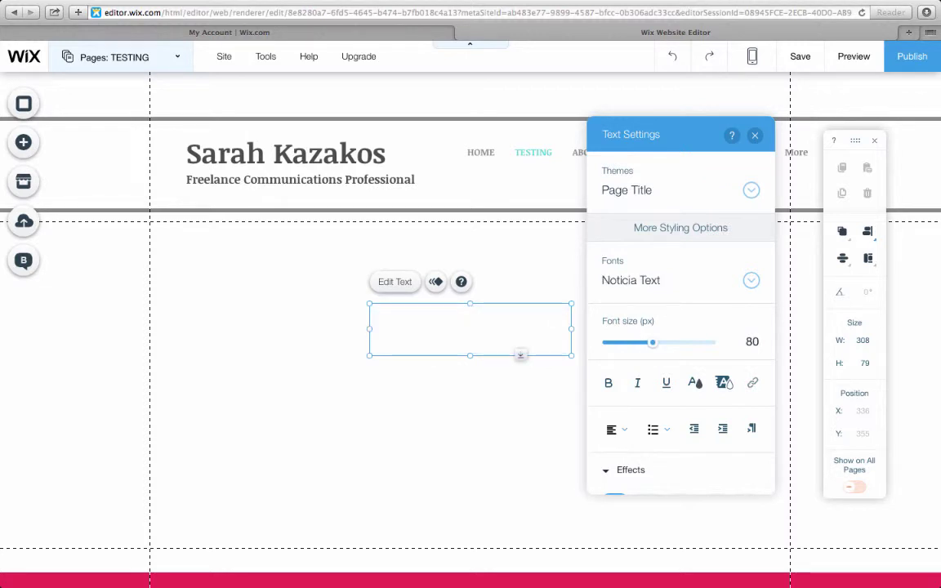
{"action": "type", "text": "Freelance Comm"}
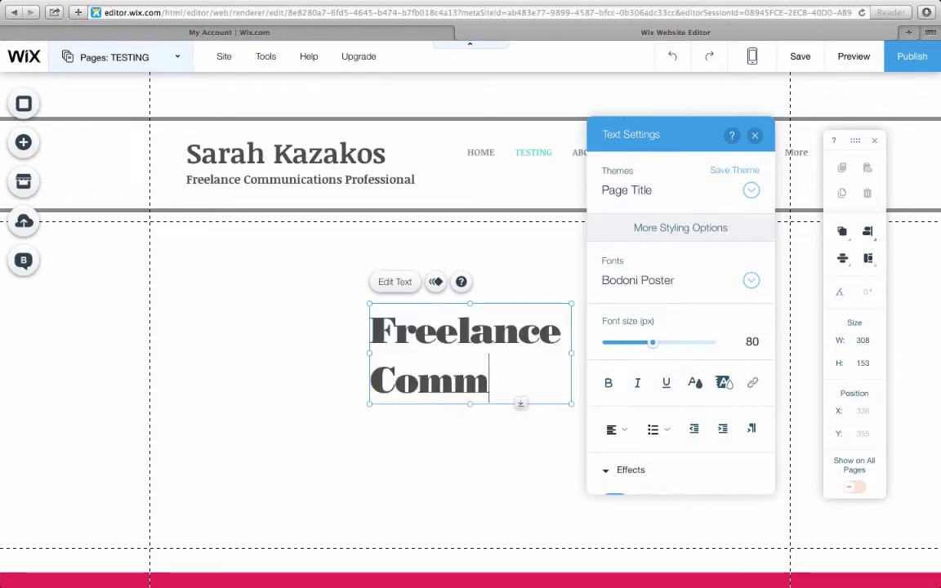